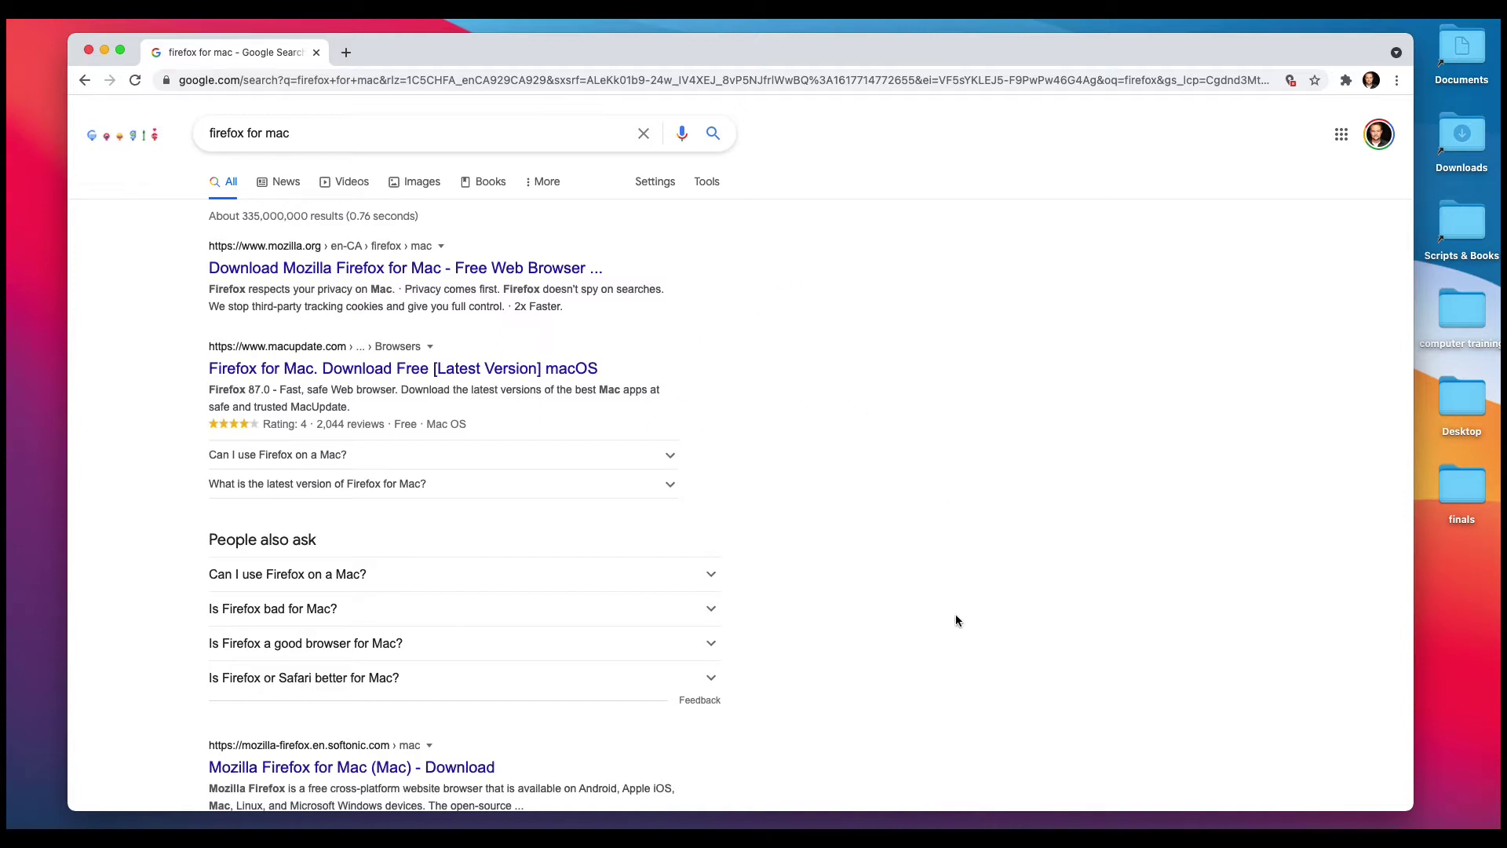
Search Launchpad for 'app' to list App Store, Creative Cloud and Premiere Pro
{"action": "mouse_move", "coordinate": [1052, 825]}
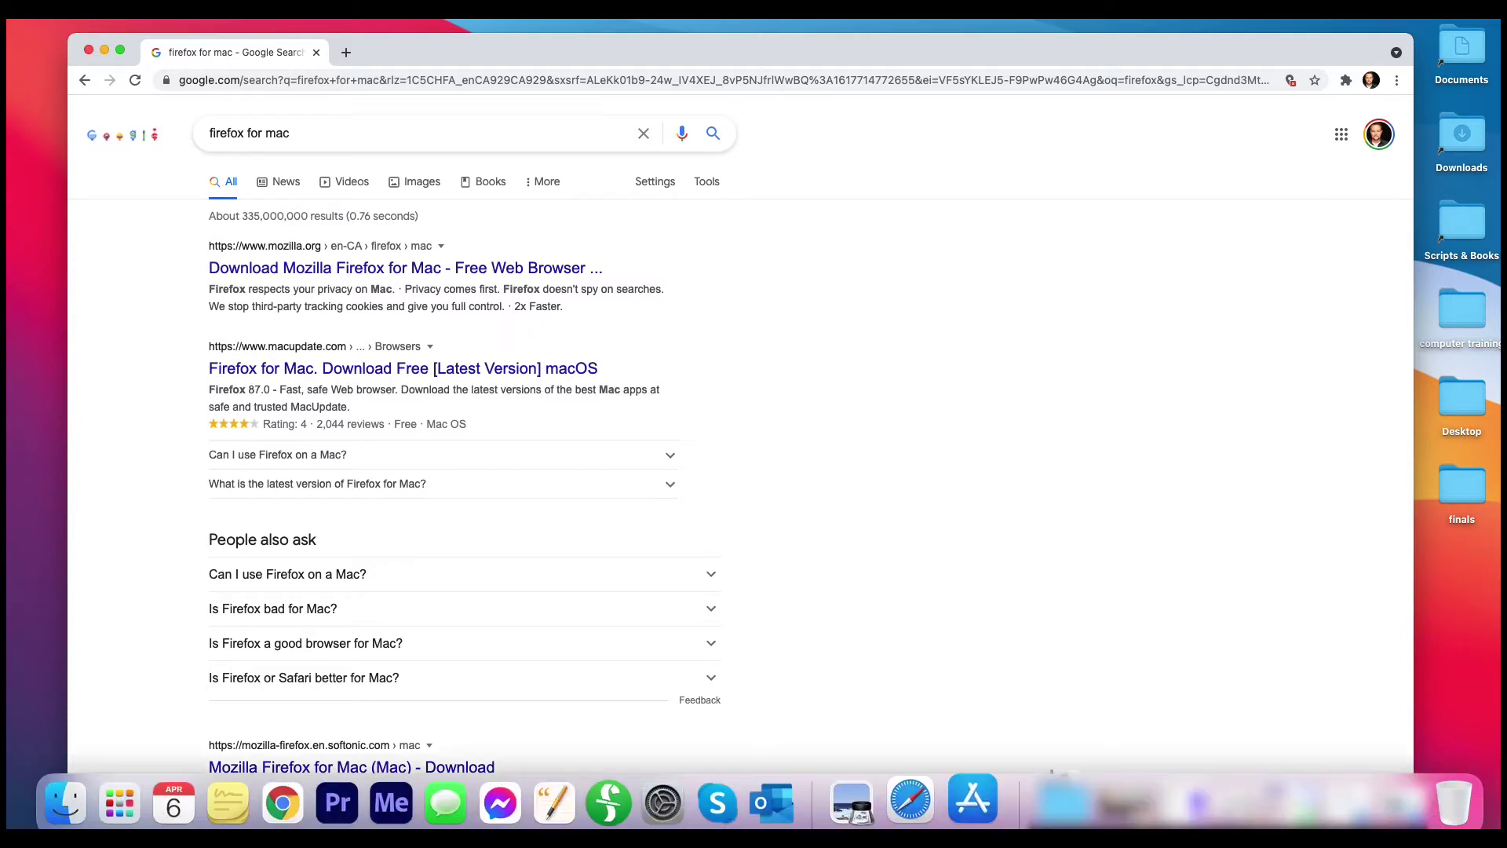
{"action": "left_click", "coordinate": [138, 802]}
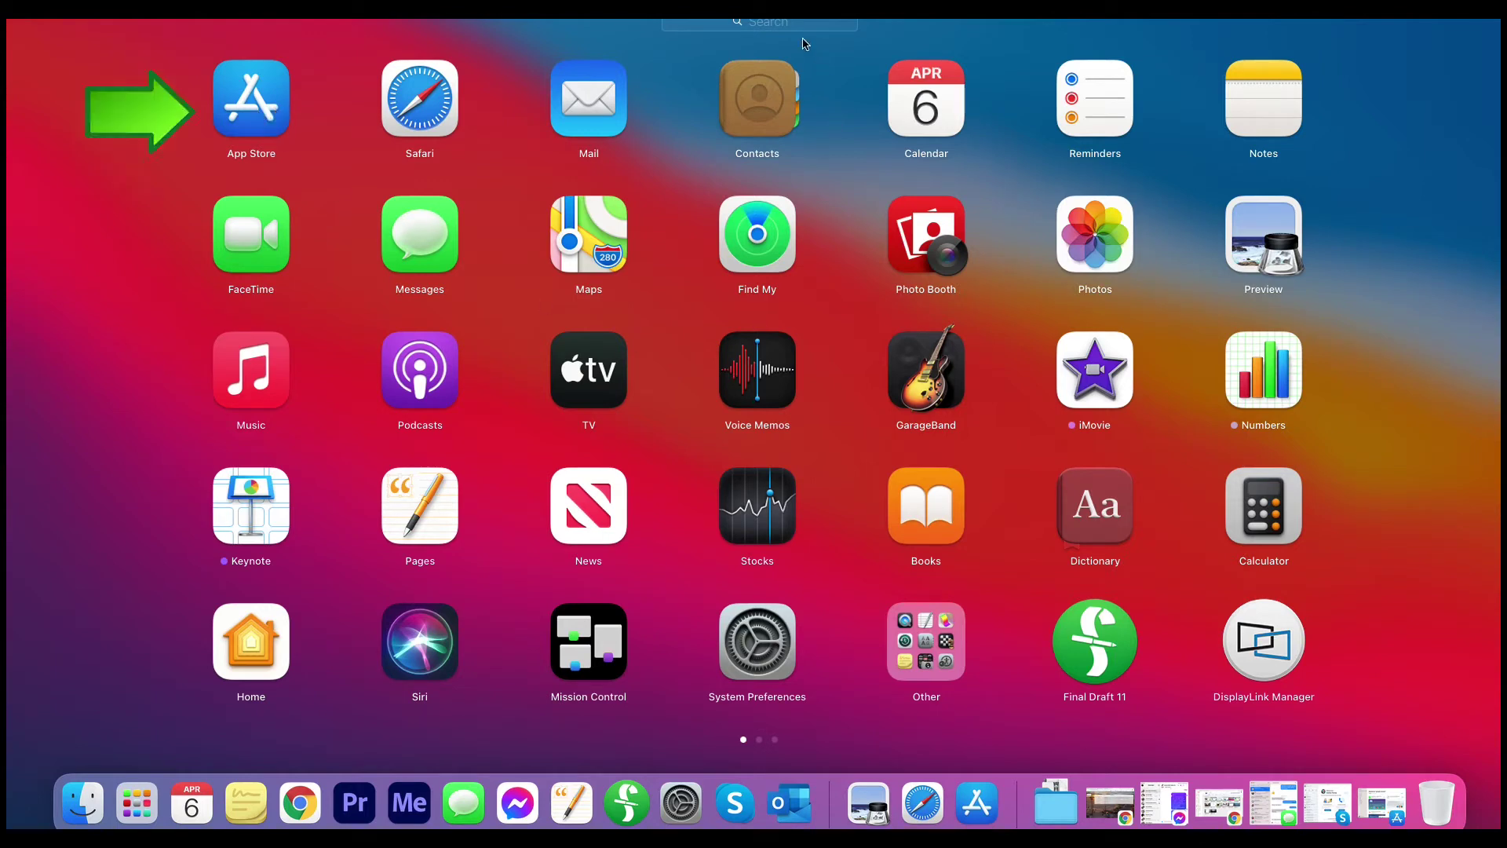
{"action": "left_click", "coordinate": [798, 28]}
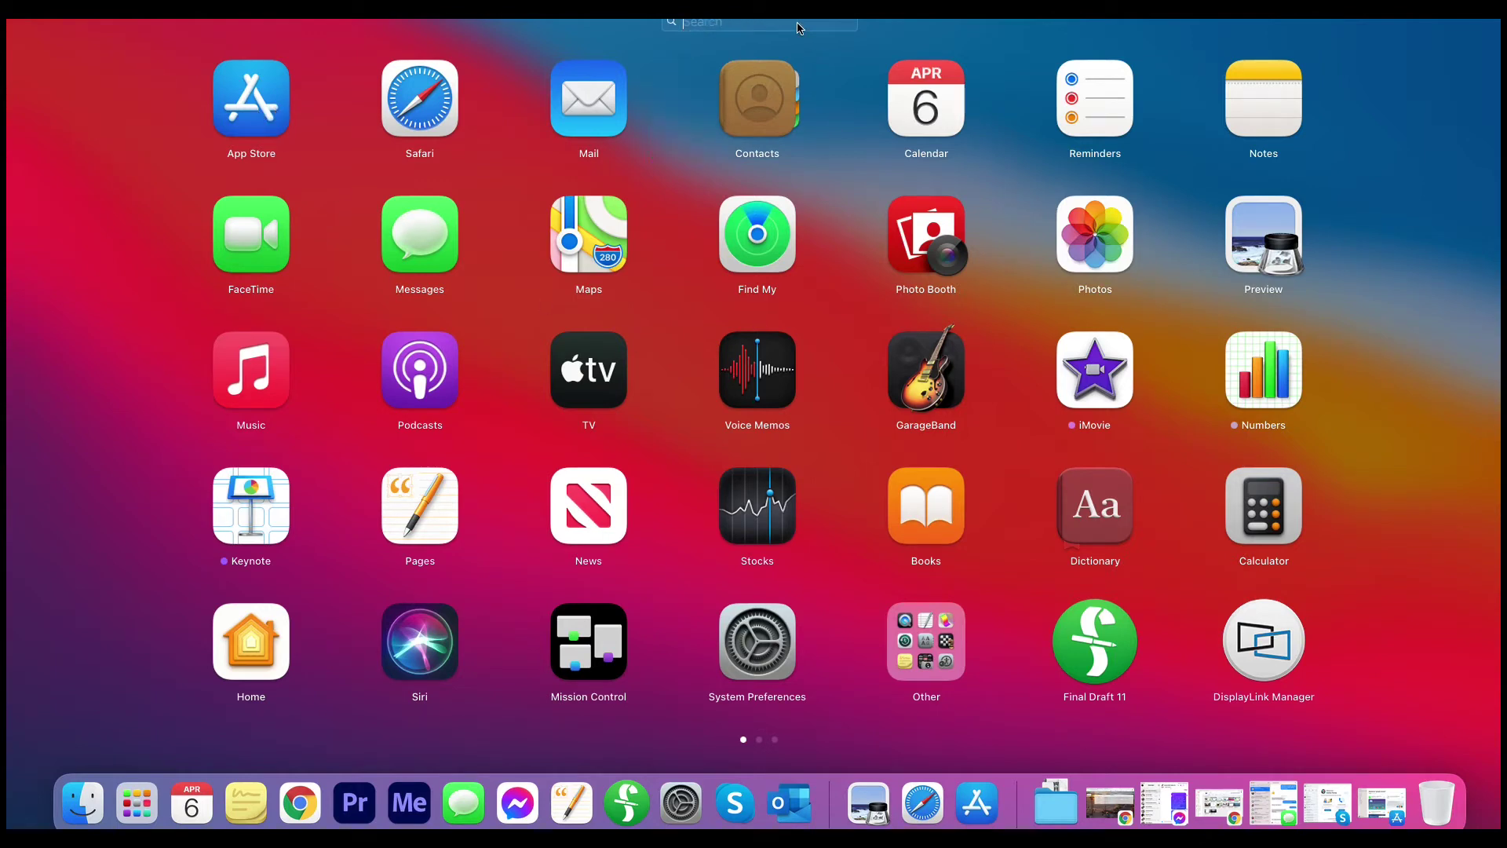
{"action": "type", "text": "app"}
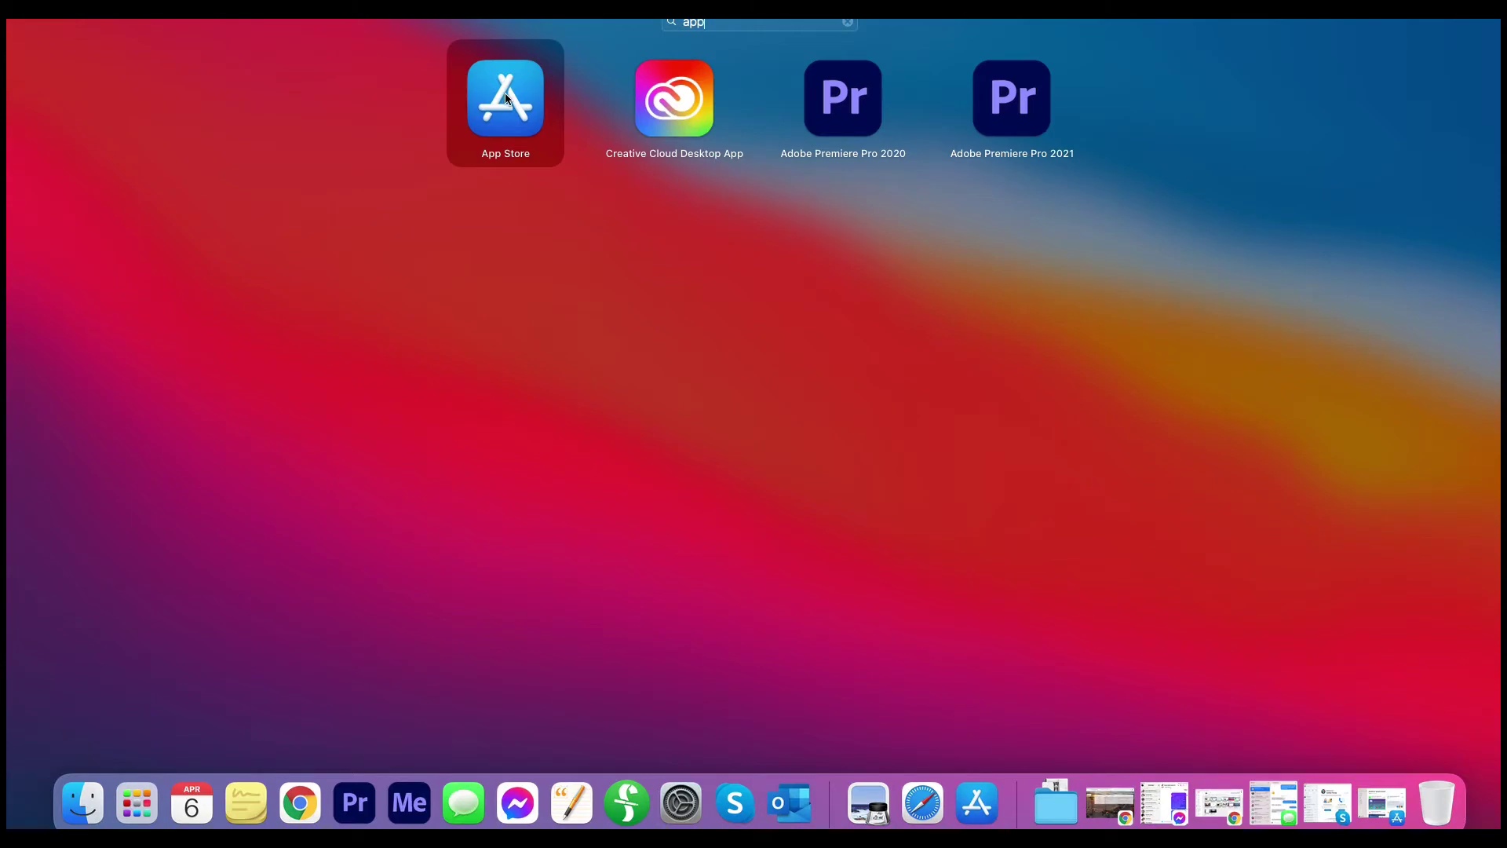
Launch App Store, replace the 'google chrome' search with 'firefox' and browse the results
{"action": "left_click", "coordinate": [505, 93]}
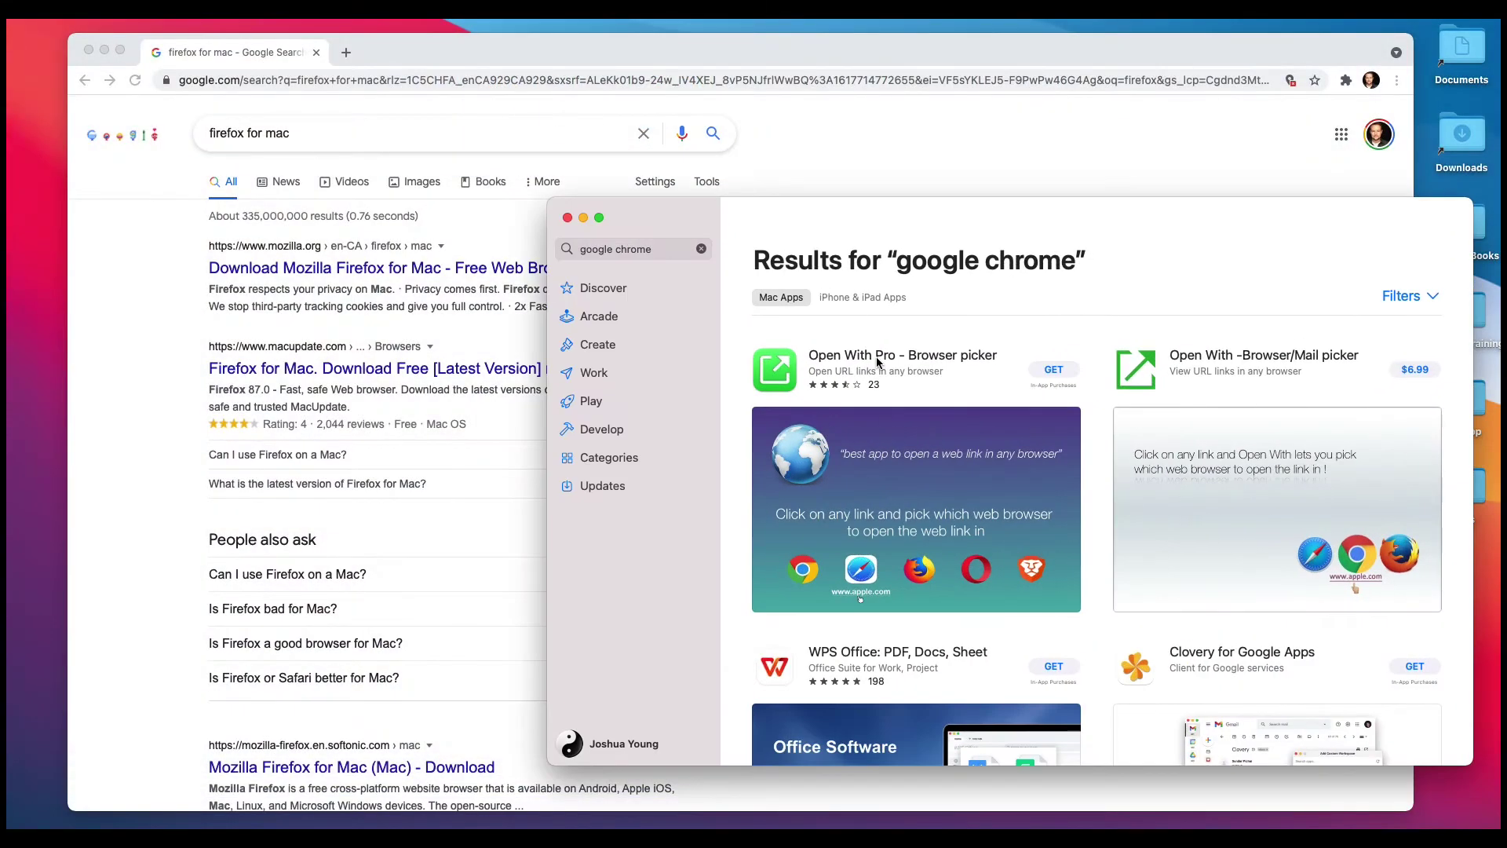
{"action": "left_click", "coordinate": [668, 249]}
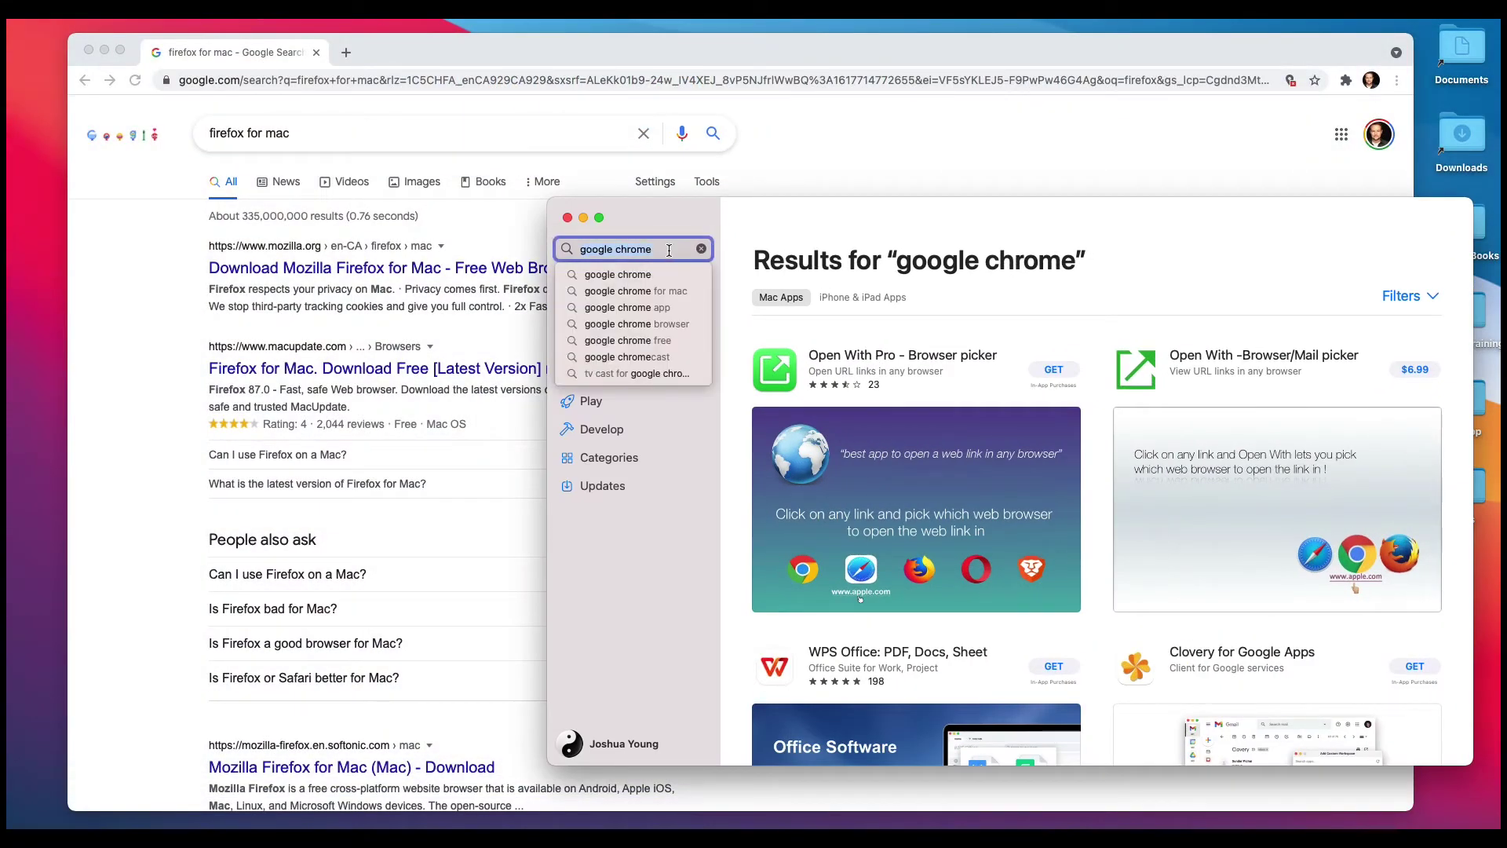
{"action": "key", "text": "BackSpace"}
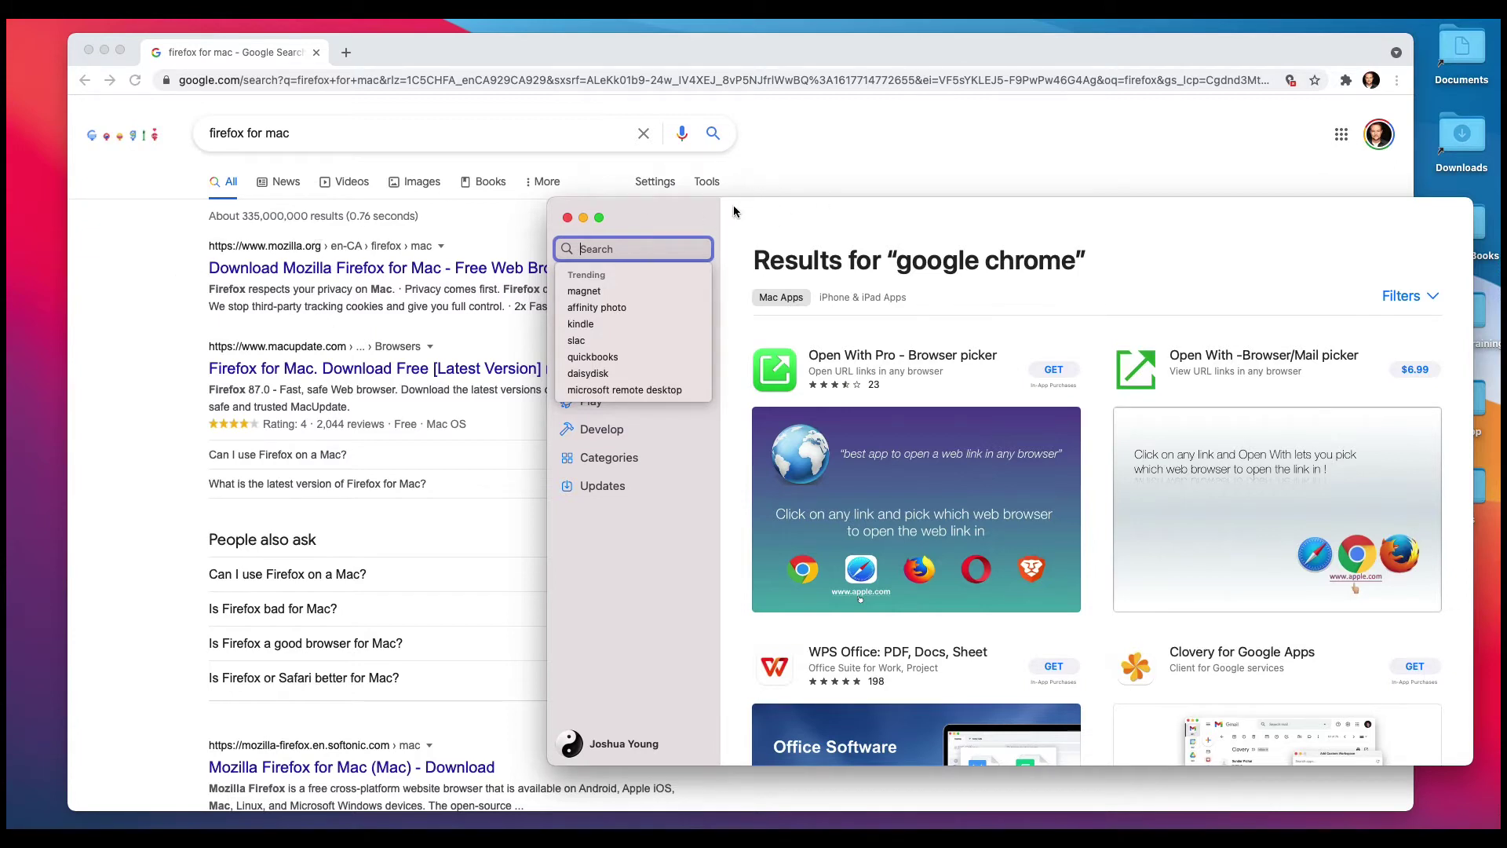
{"action": "type", "text": "firefox"}
{"action": "key", "text": "Return"}
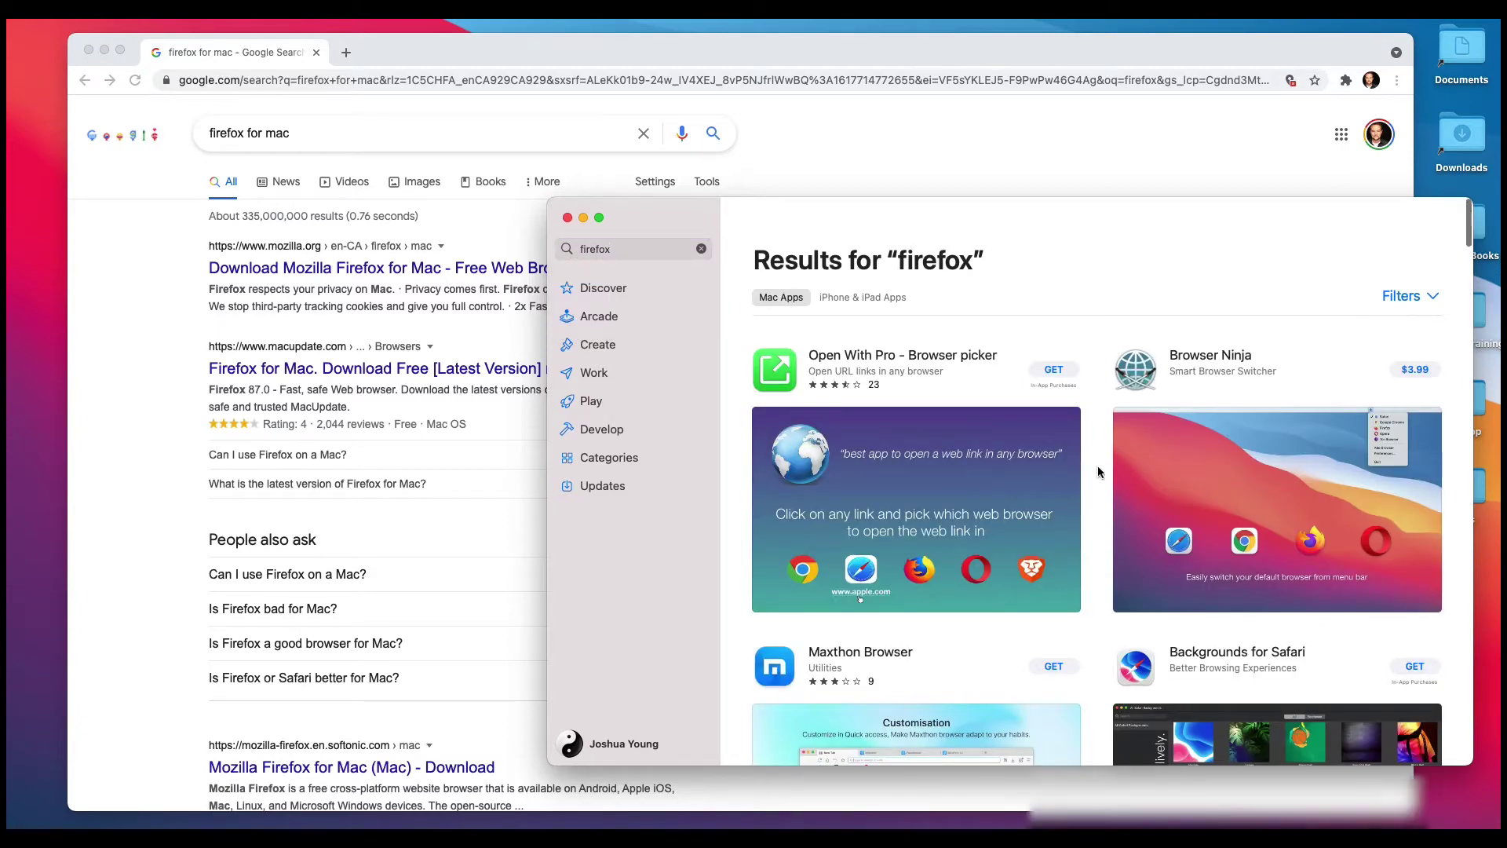
{"action": "scroll", "coordinate": [1098, 471], "scroll_direction": "down", "scroll_amount": 10}
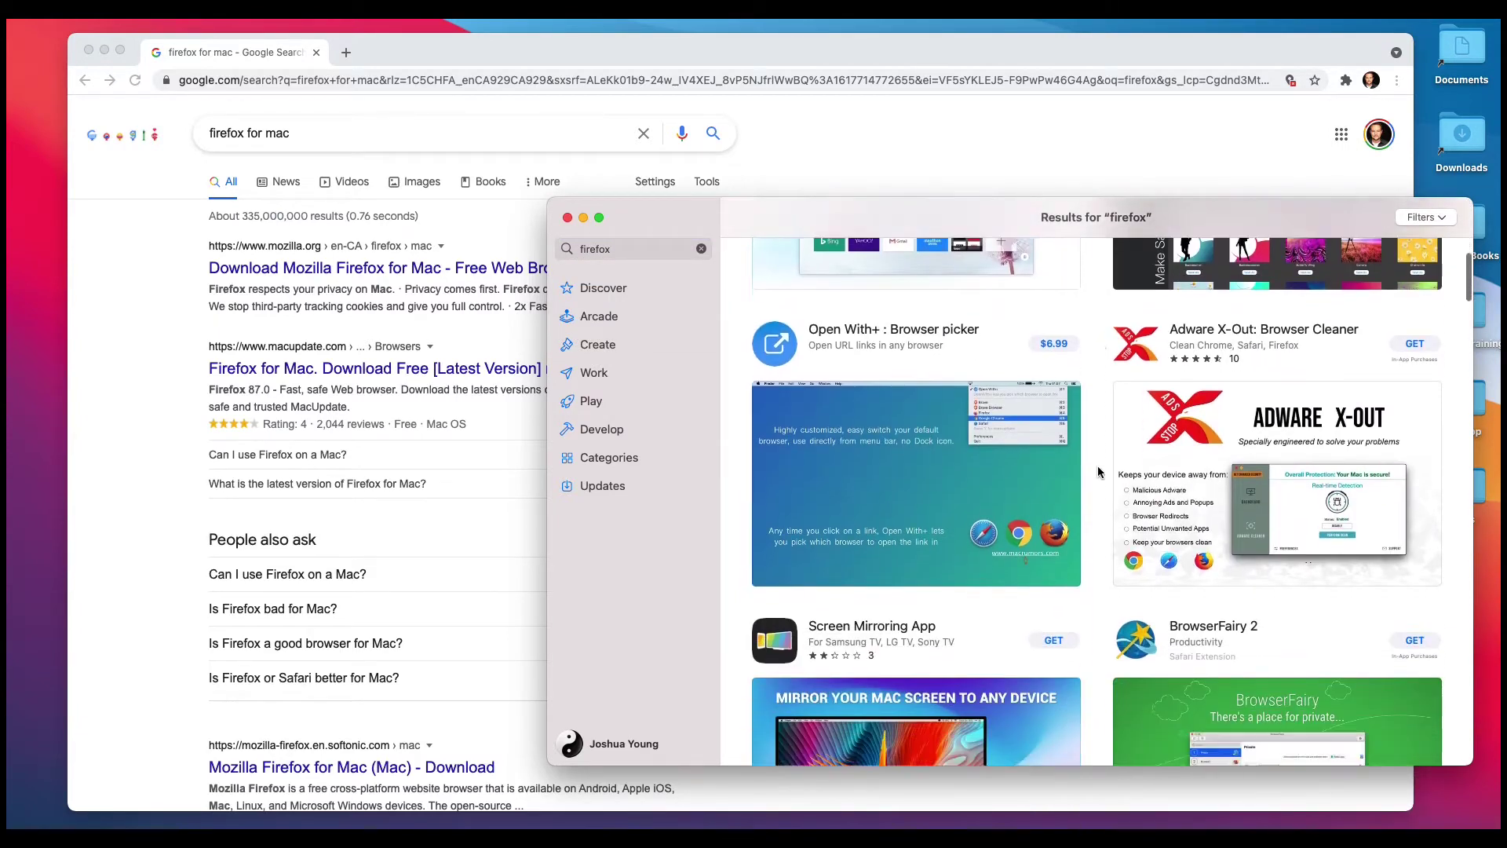
{"action": "scroll", "coordinate": [1098, 471], "scroll_direction": "down", "scroll_amount": 4}
{"action": "scroll", "coordinate": [1097, 471], "scroll_direction": "up", "scroll_amount": 10}
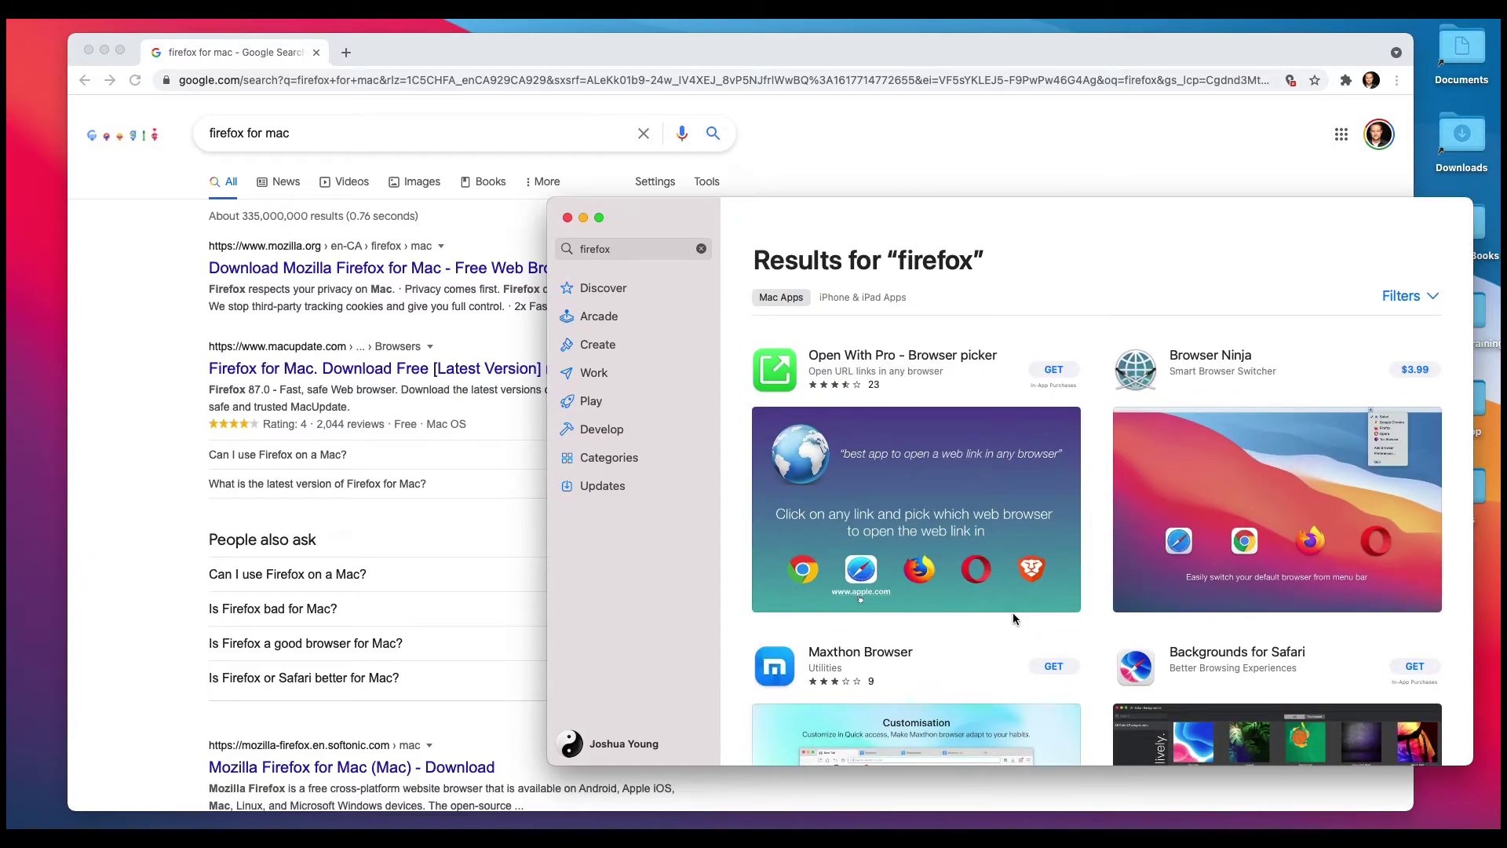
{"action": "scroll", "coordinate": [1014, 616], "scroll_direction": "down", "scroll_amount": 2}
{"action": "scroll", "coordinate": [1014, 617], "scroll_direction": "up", "scroll_amount": 2}
Back in Chrome, open mozilla.org's Firefox for Mac page and click Download now
{"action": "left_click", "coordinate": [583, 218]}
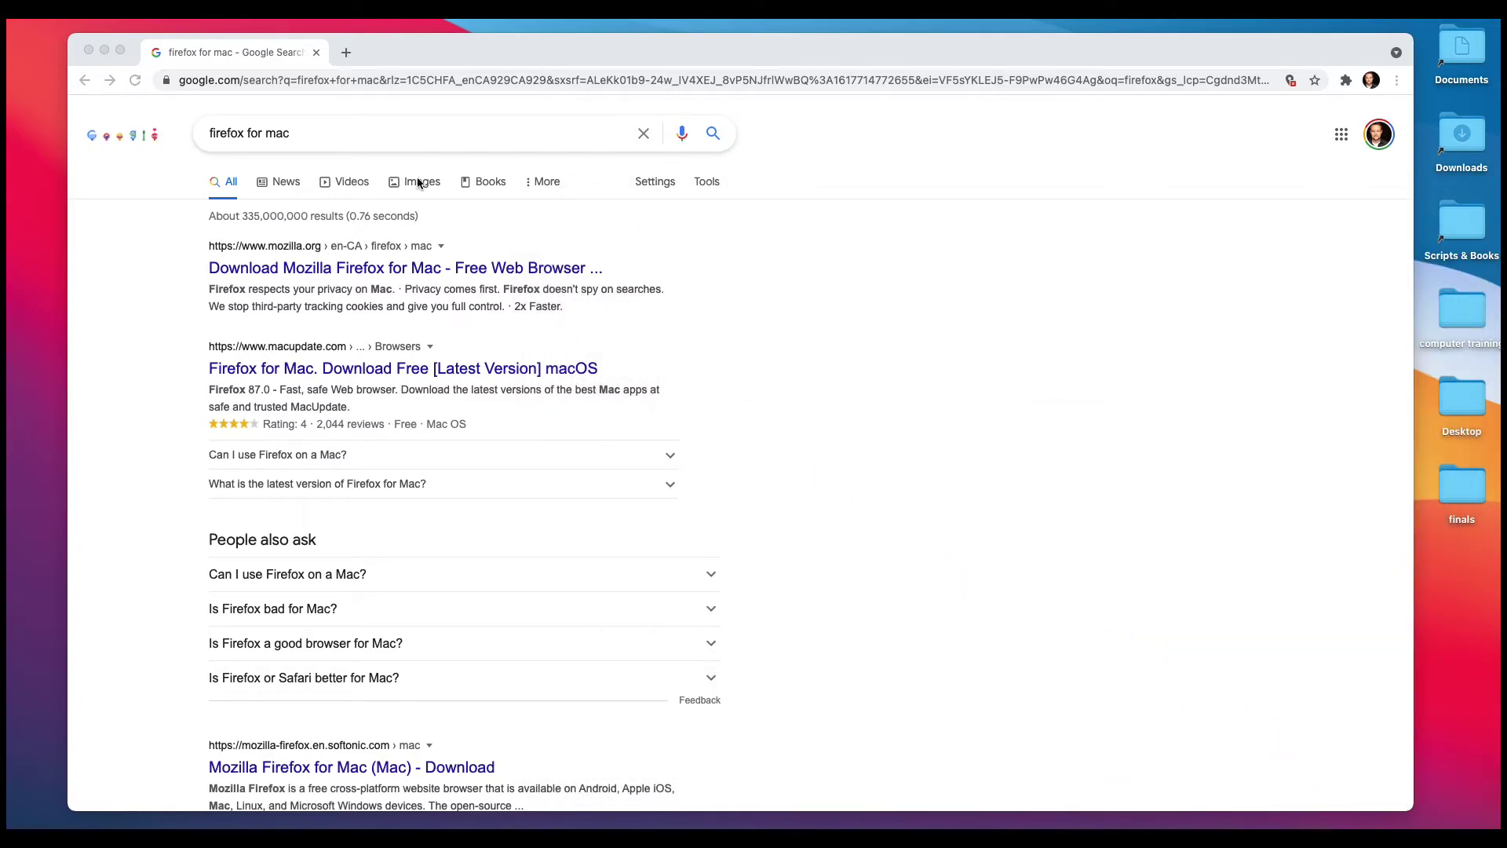
{"action": "left_click", "coordinate": [230, 134]}
{"action": "double_click", "coordinate": [221, 133]}
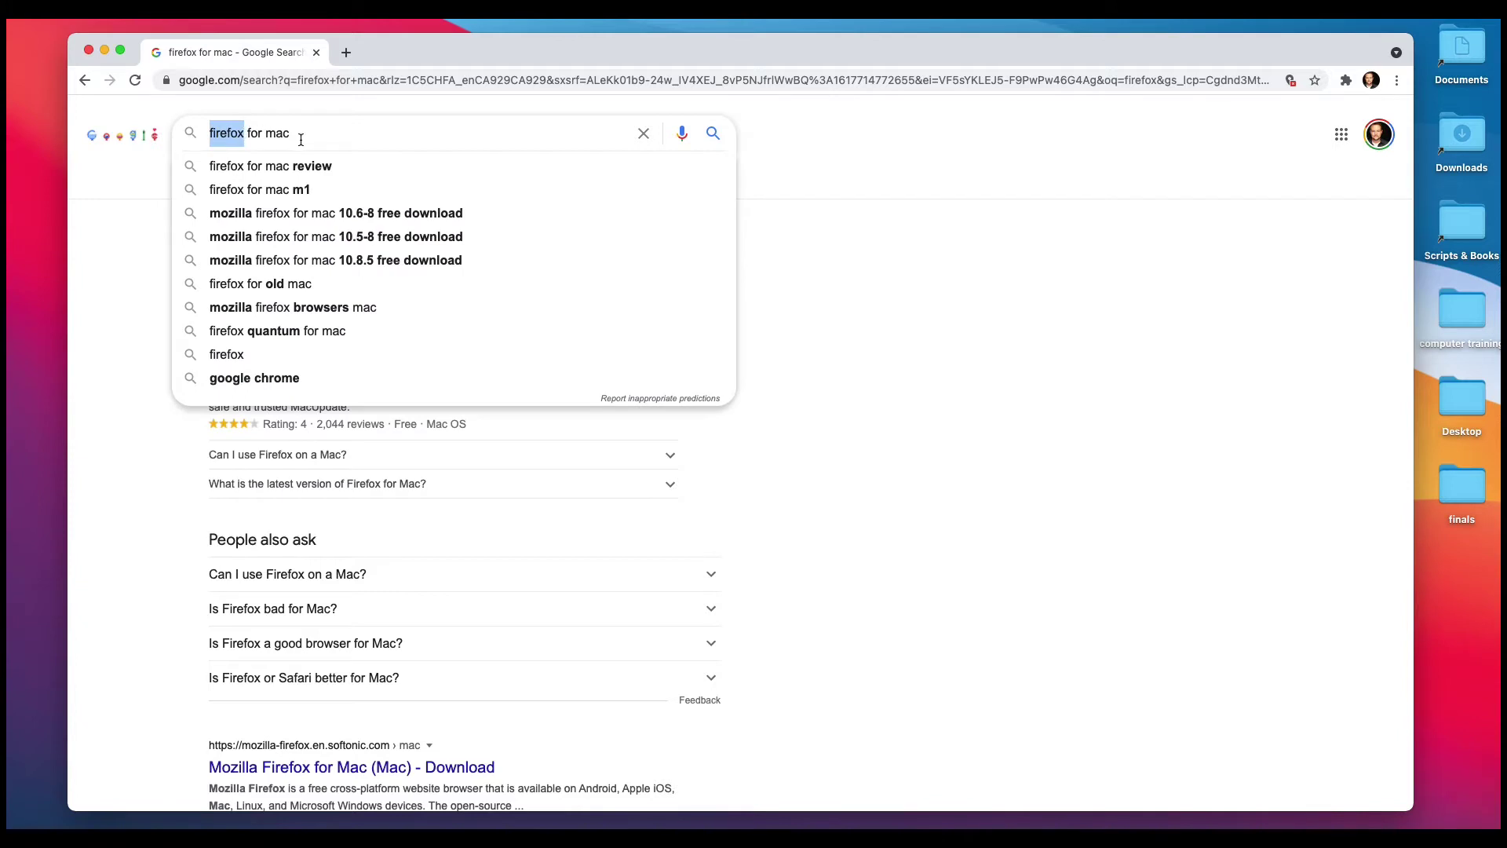
{"action": "left_click", "coordinate": [986, 311]}
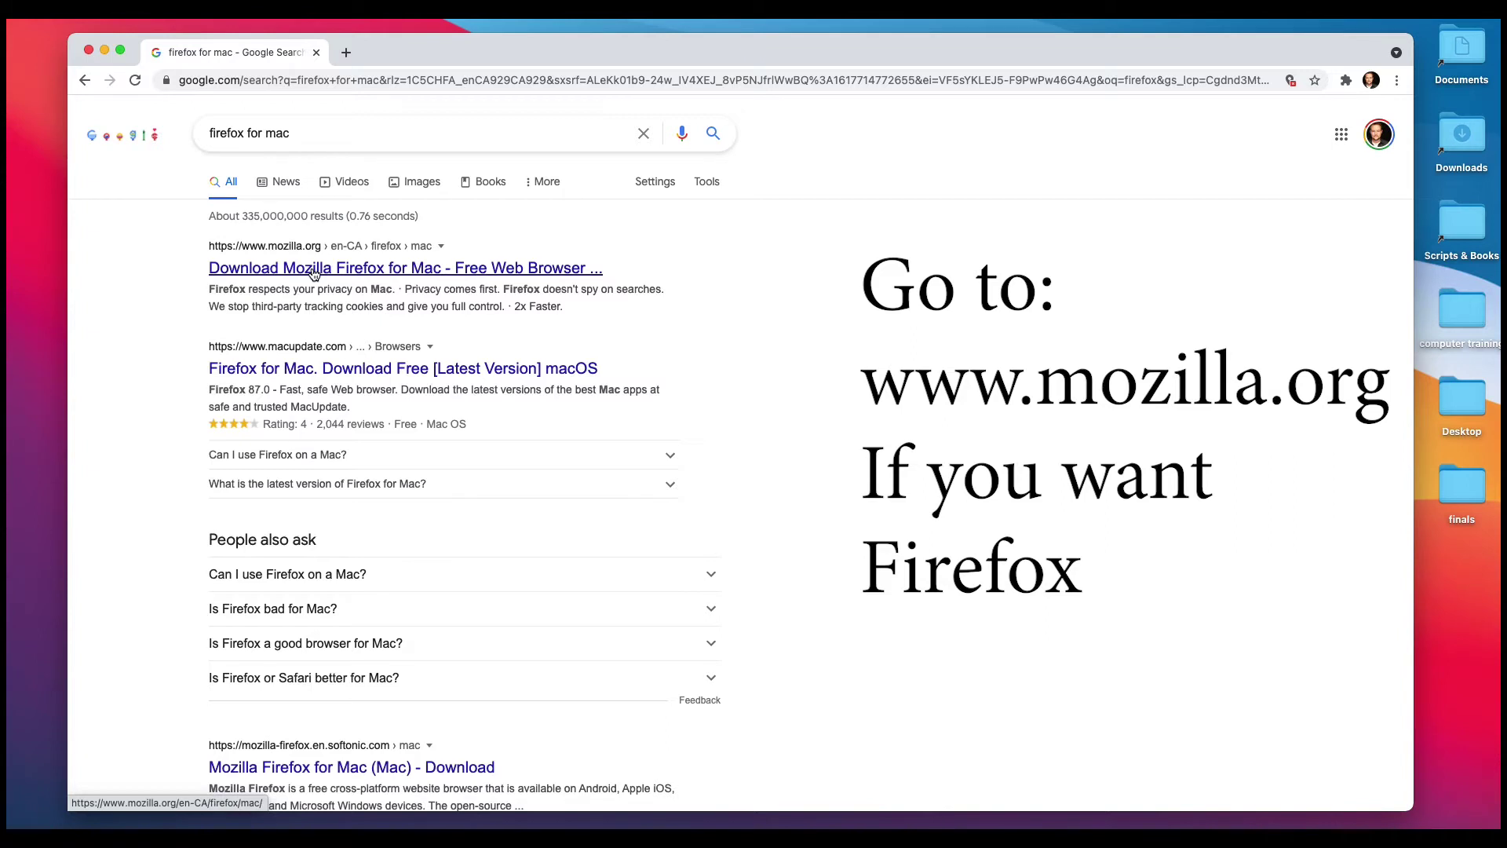
{"action": "left_click", "coordinate": [313, 269]}
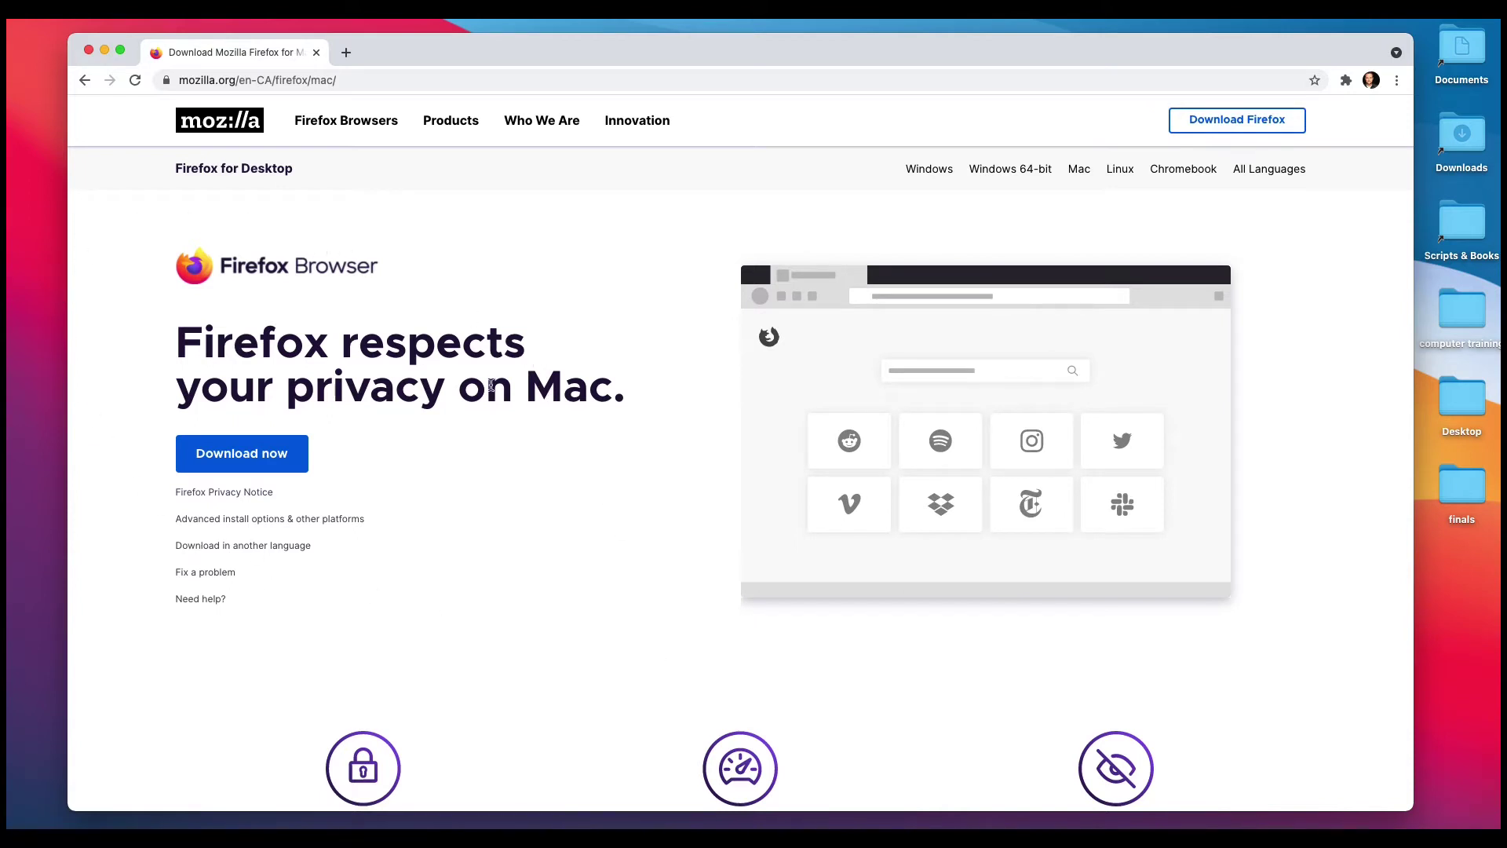
{"action": "left_click", "coordinate": [225, 450]}
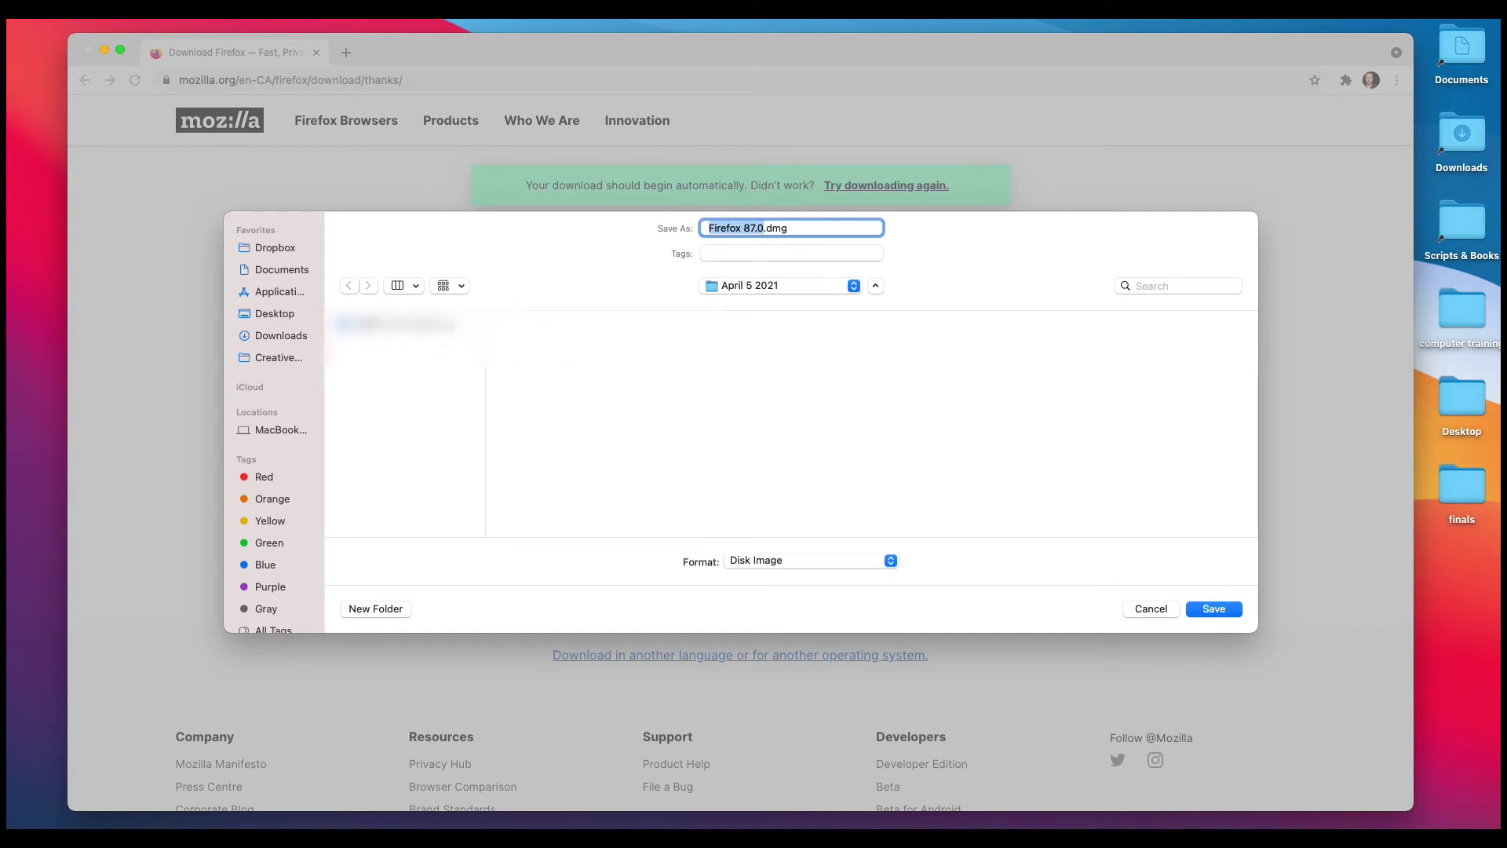
Save Firefox 87.0.dmg to the Desktop, then minimize Chrome
{"action": "left_click", "coordinate": [276, 317]}
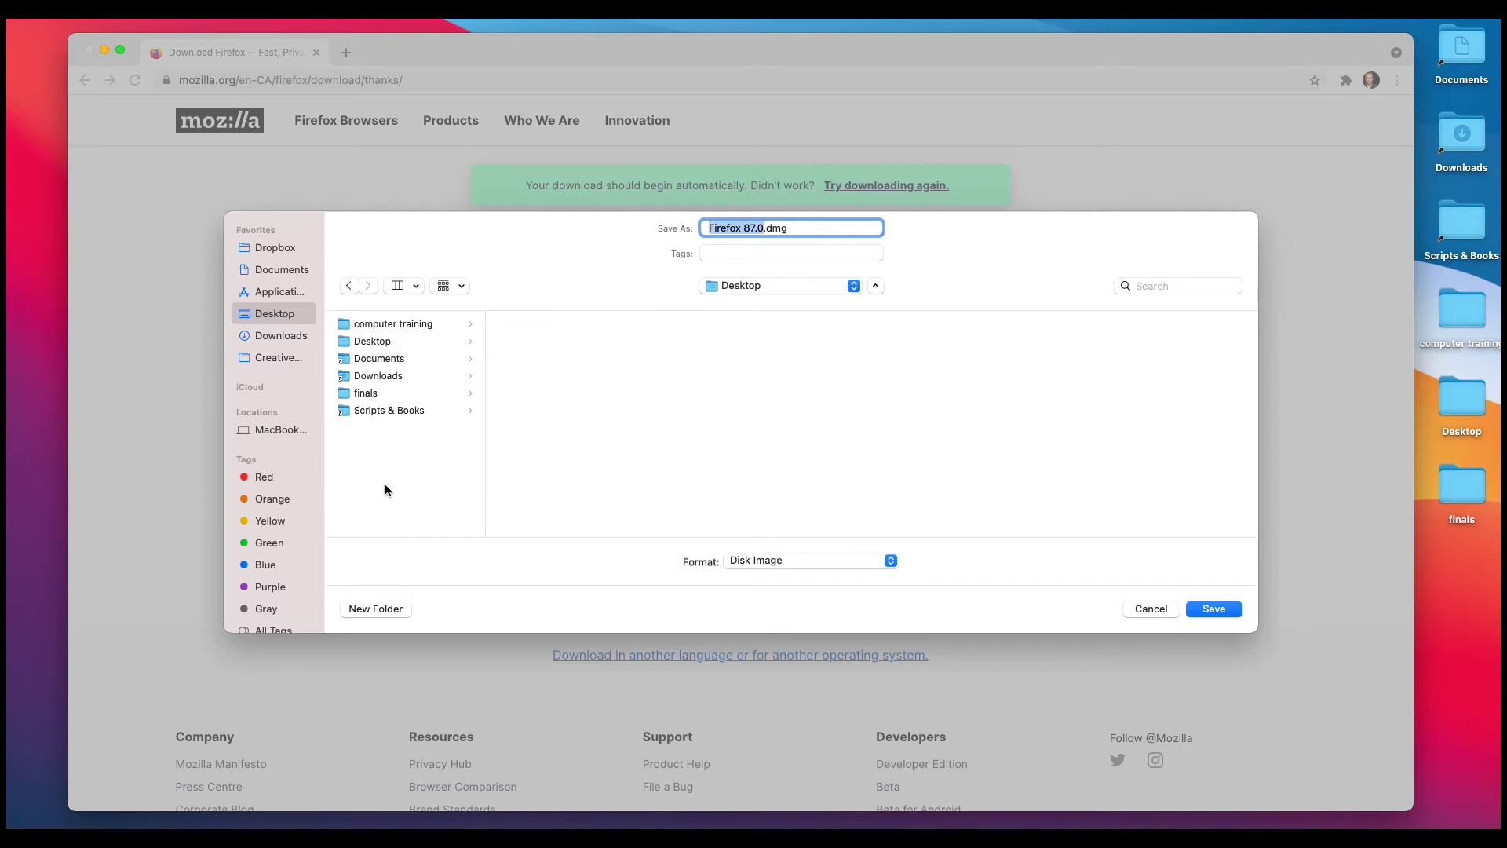
{"action": "left_click", "coordinate": [1214, 609]}
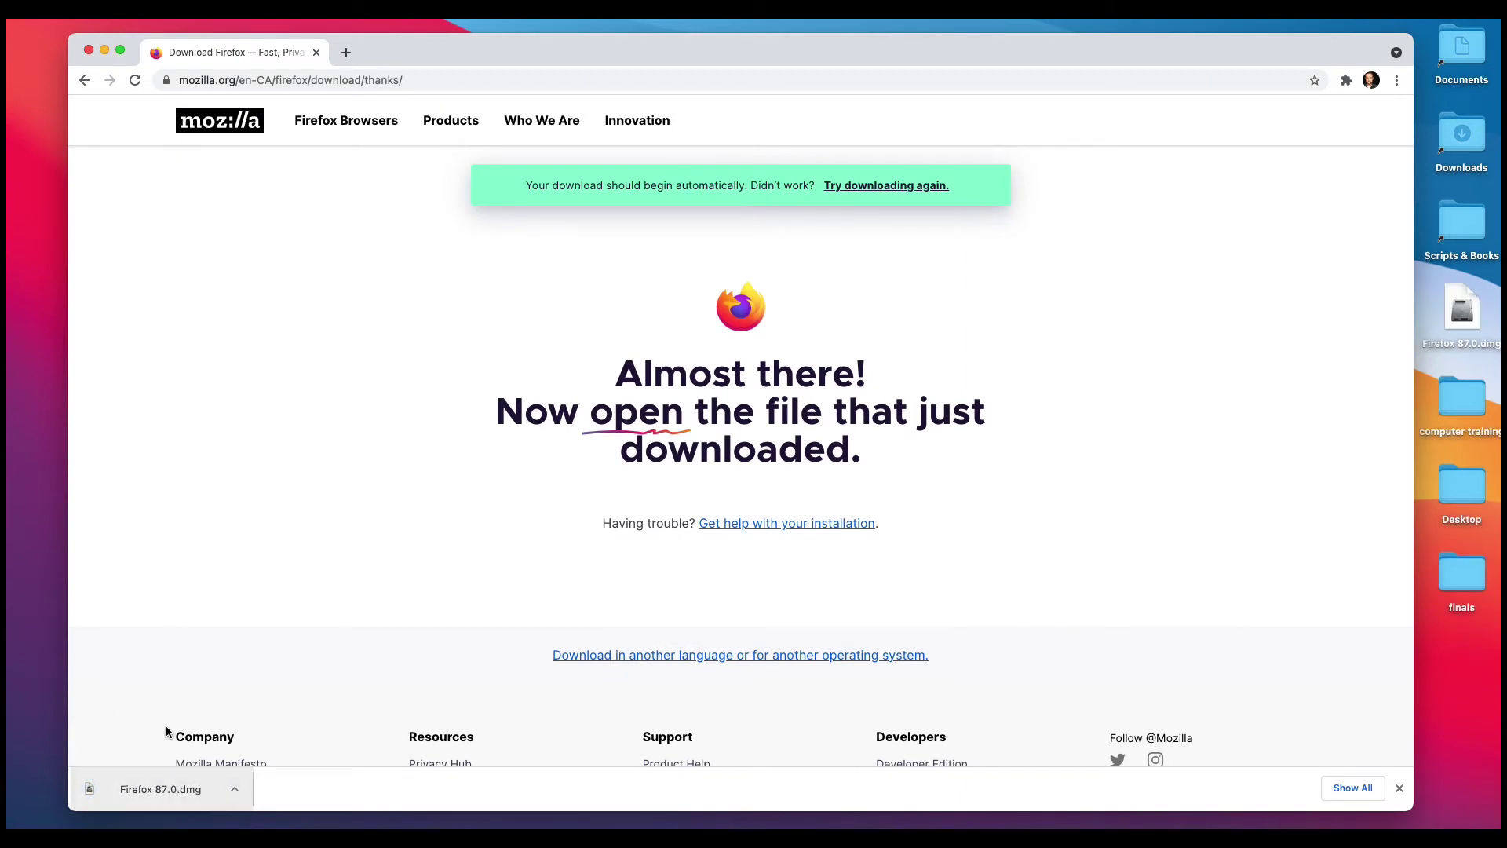
{"action": "left_click", "coordinate": [106, 51]}
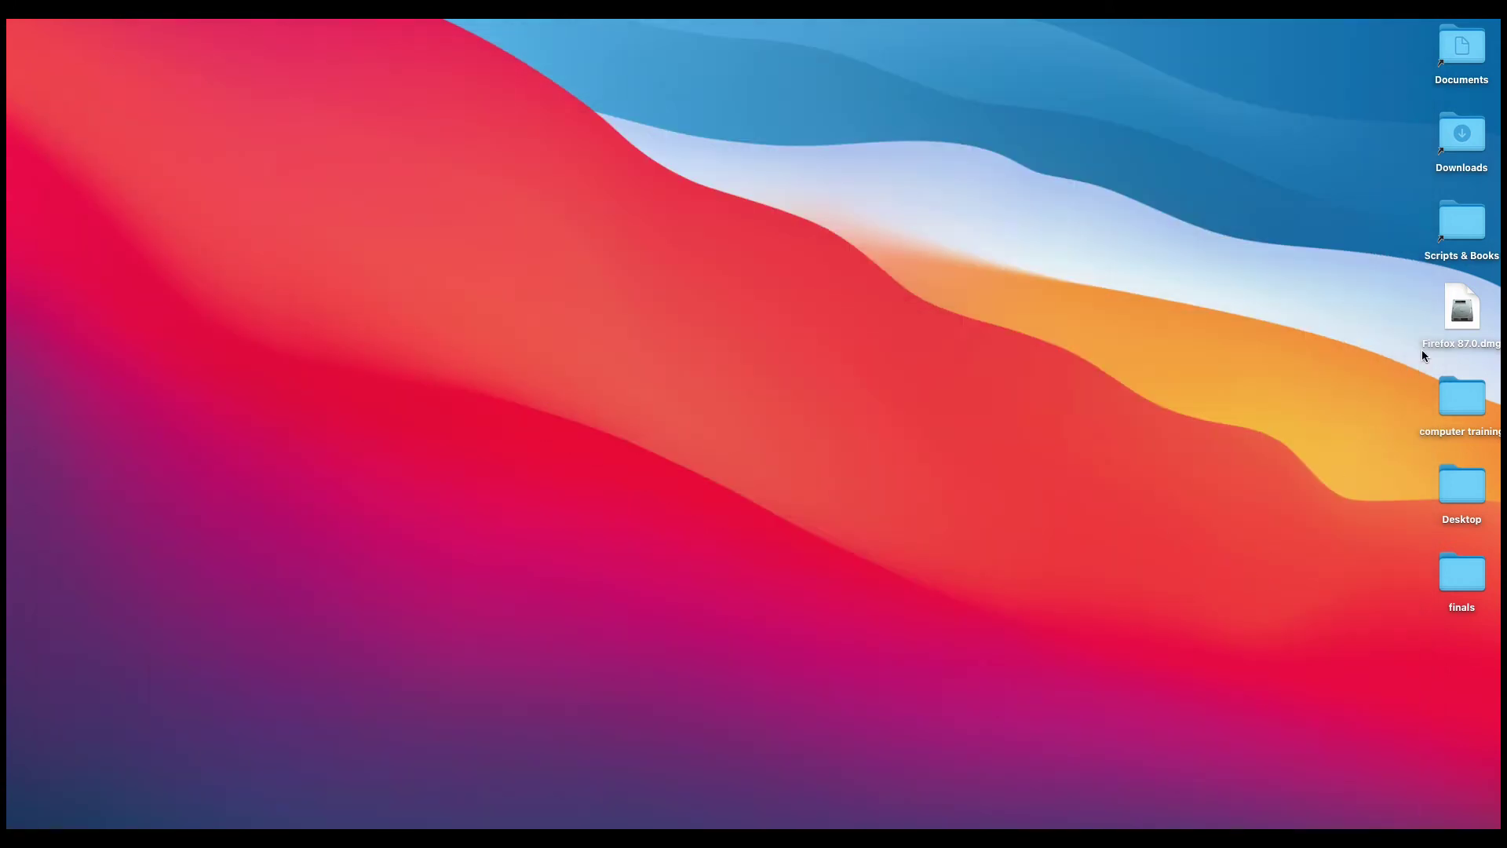
Drag the Firefox 87.0.dmg desktop icon to mid-desktop and back to its original spot
{"action": "left_click_drag", "start_coordinate": [1457, 316], "coordinate": [914, 332]}
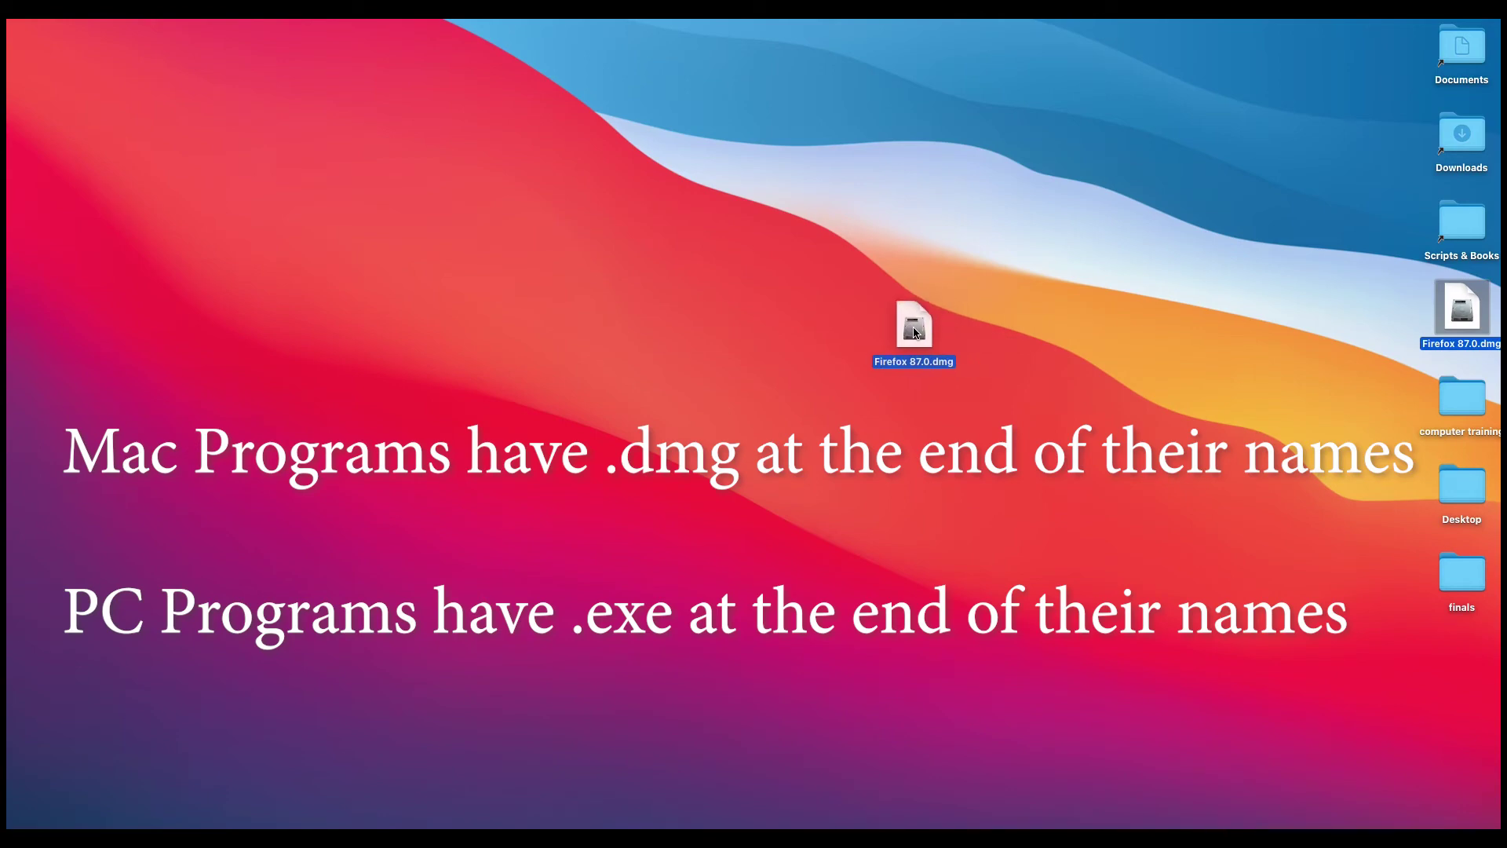
{"action": "left_click_drag", "start_coordinate": [914, 333], "coordinate": [1462, 313]}
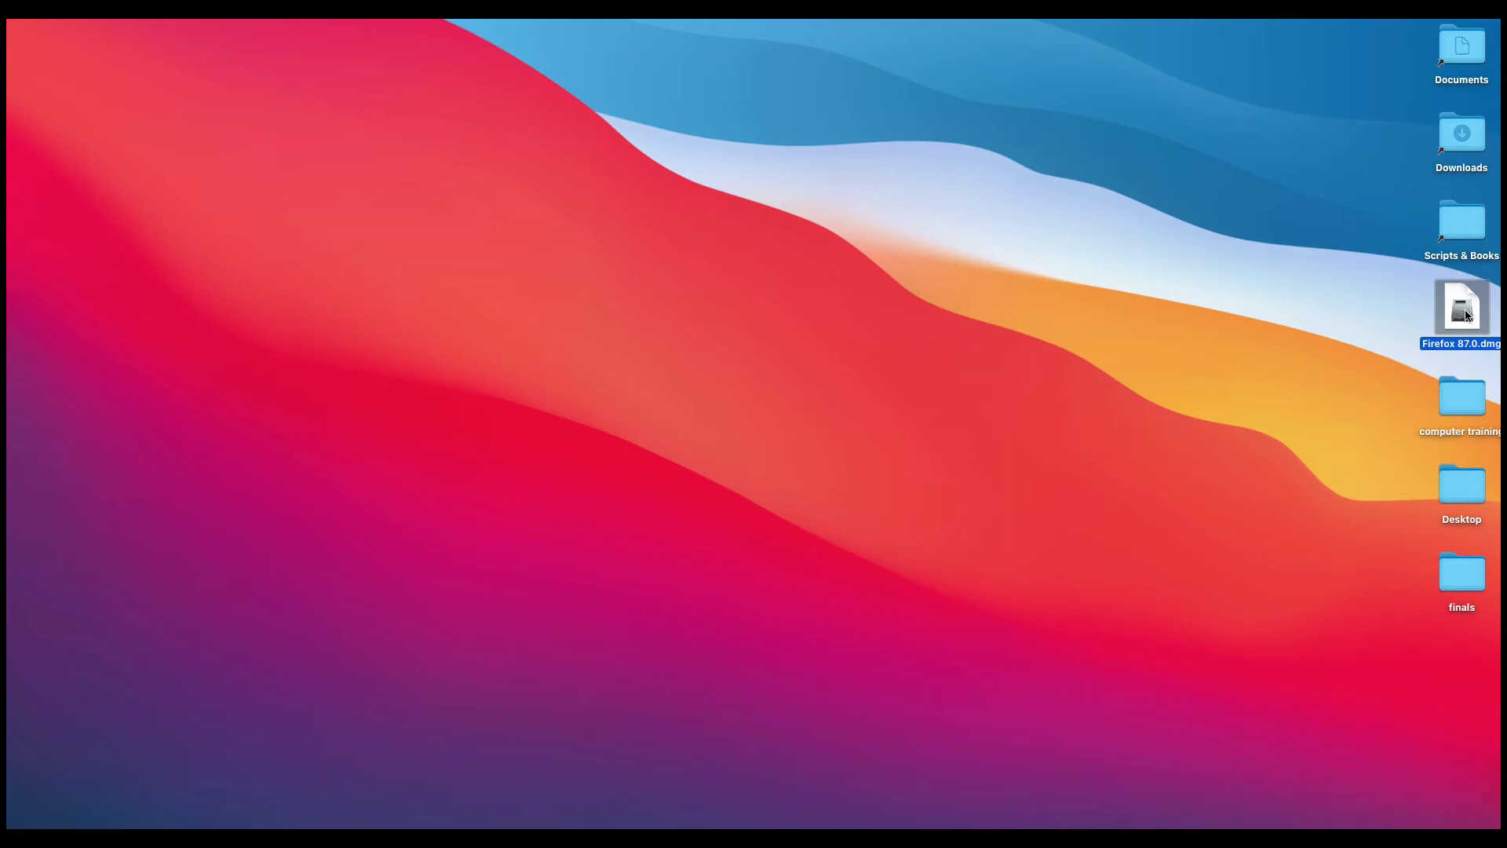
Mount Firefox 87.0.dmg, drag Firefox onto the Applications alias, and open Applications
{"action": "double_click", "coordinate": [1463, 315]}
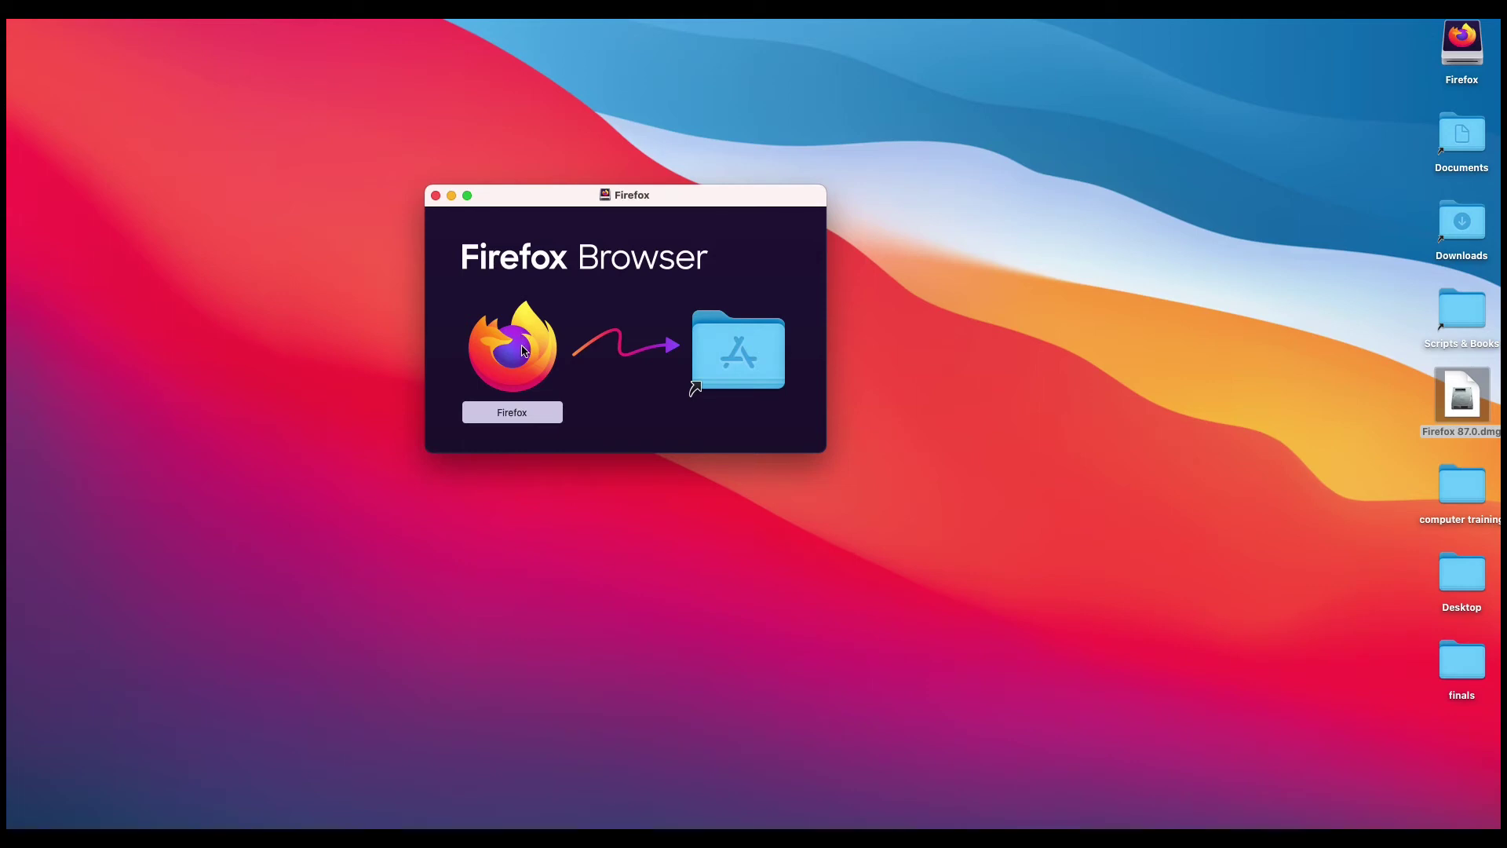
{"action": "left_click_drag", "start_coordinate": [524, 350], "coordinate": [752, 351]}
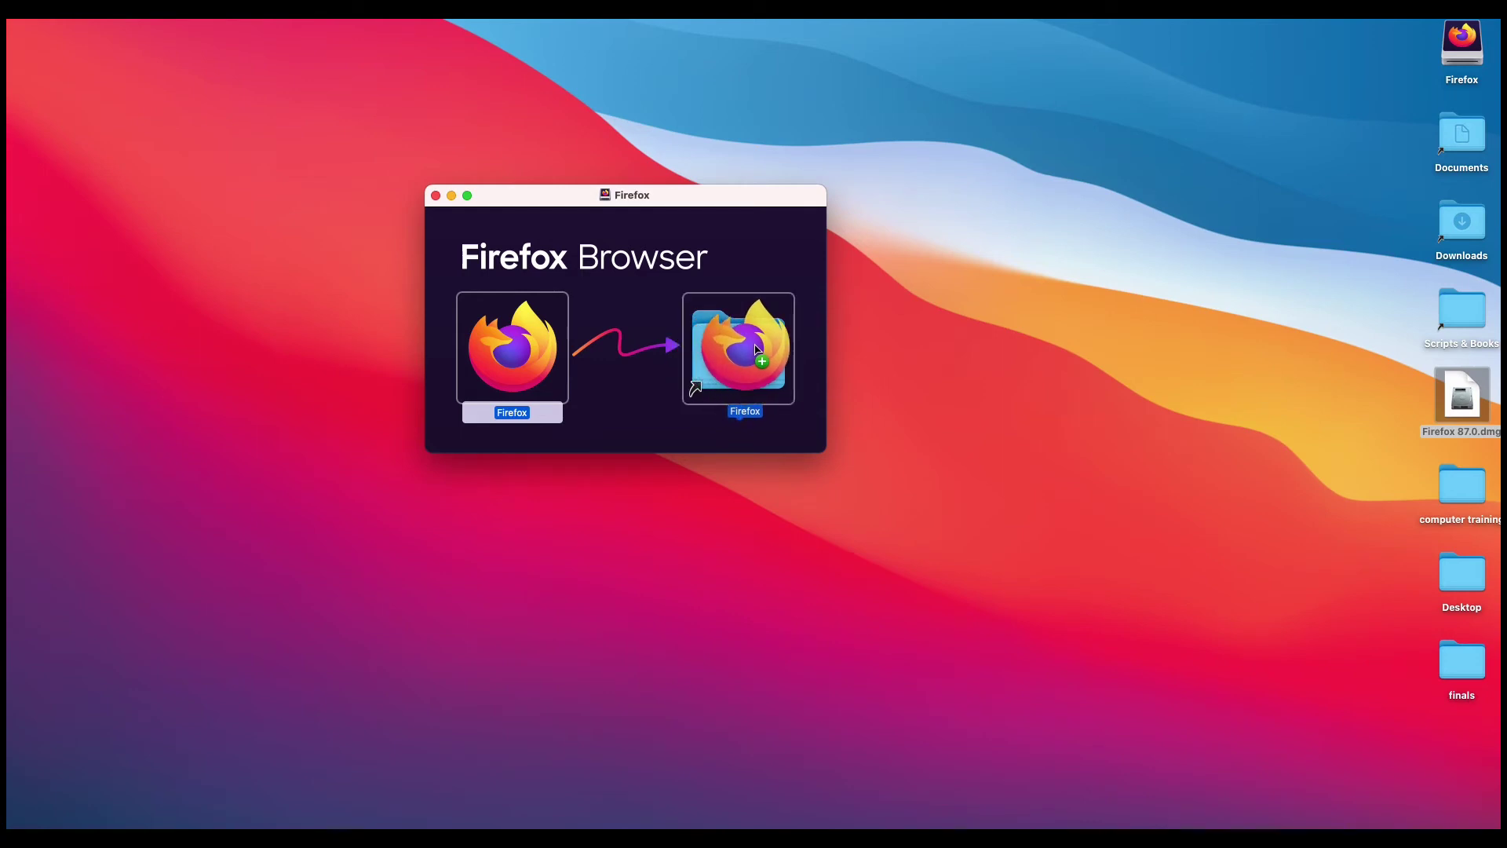
{"action": "left_click_drag", "start_coordinate": [757, 349], "coordinate": [757, 349]}
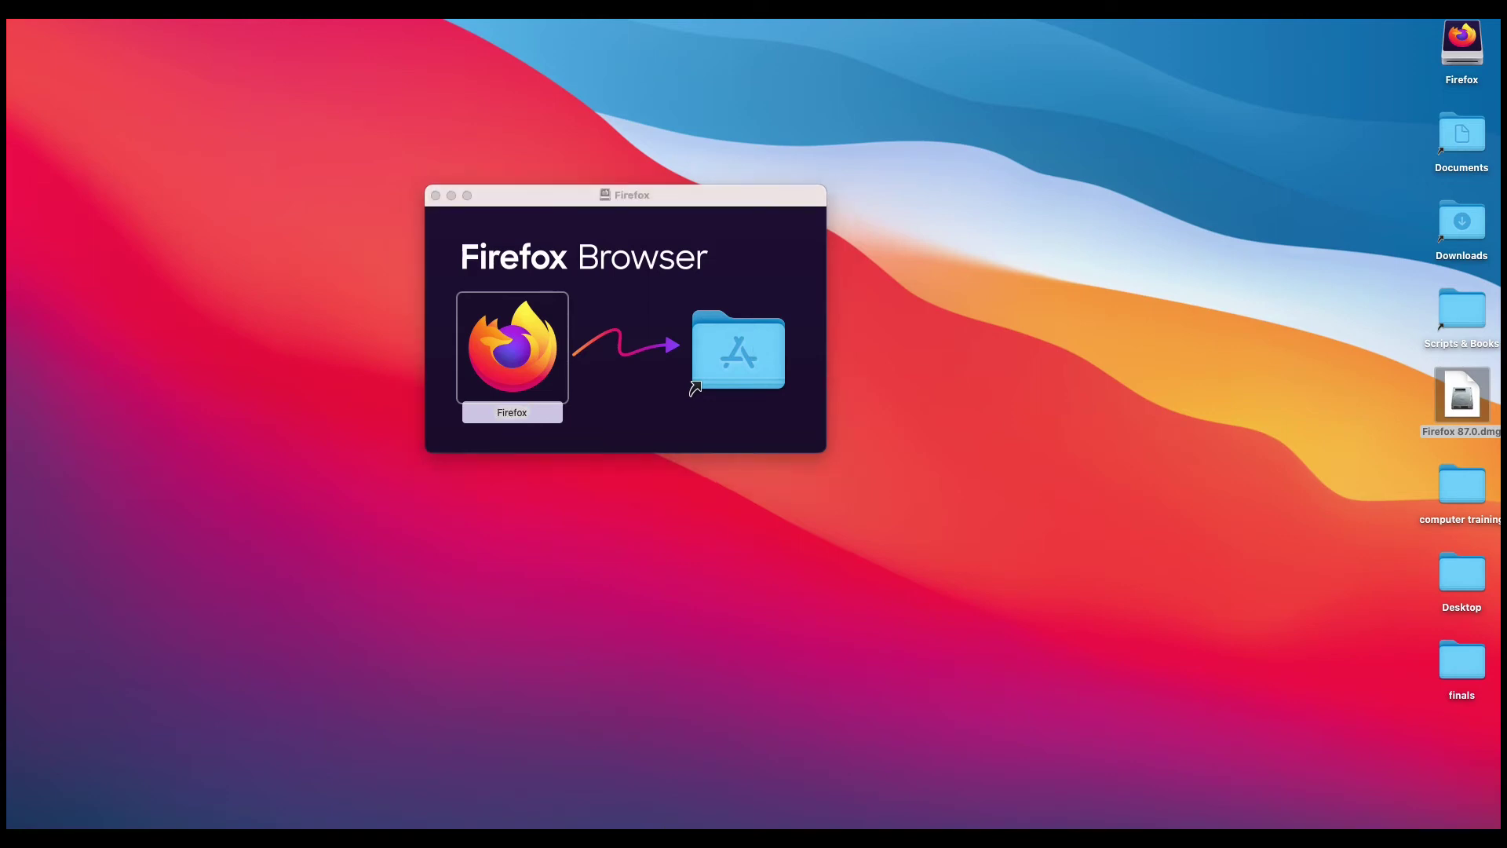
{"action": "left_click_drag", "start_coordinate": [932, 177], "coordinate": [920, 145]}
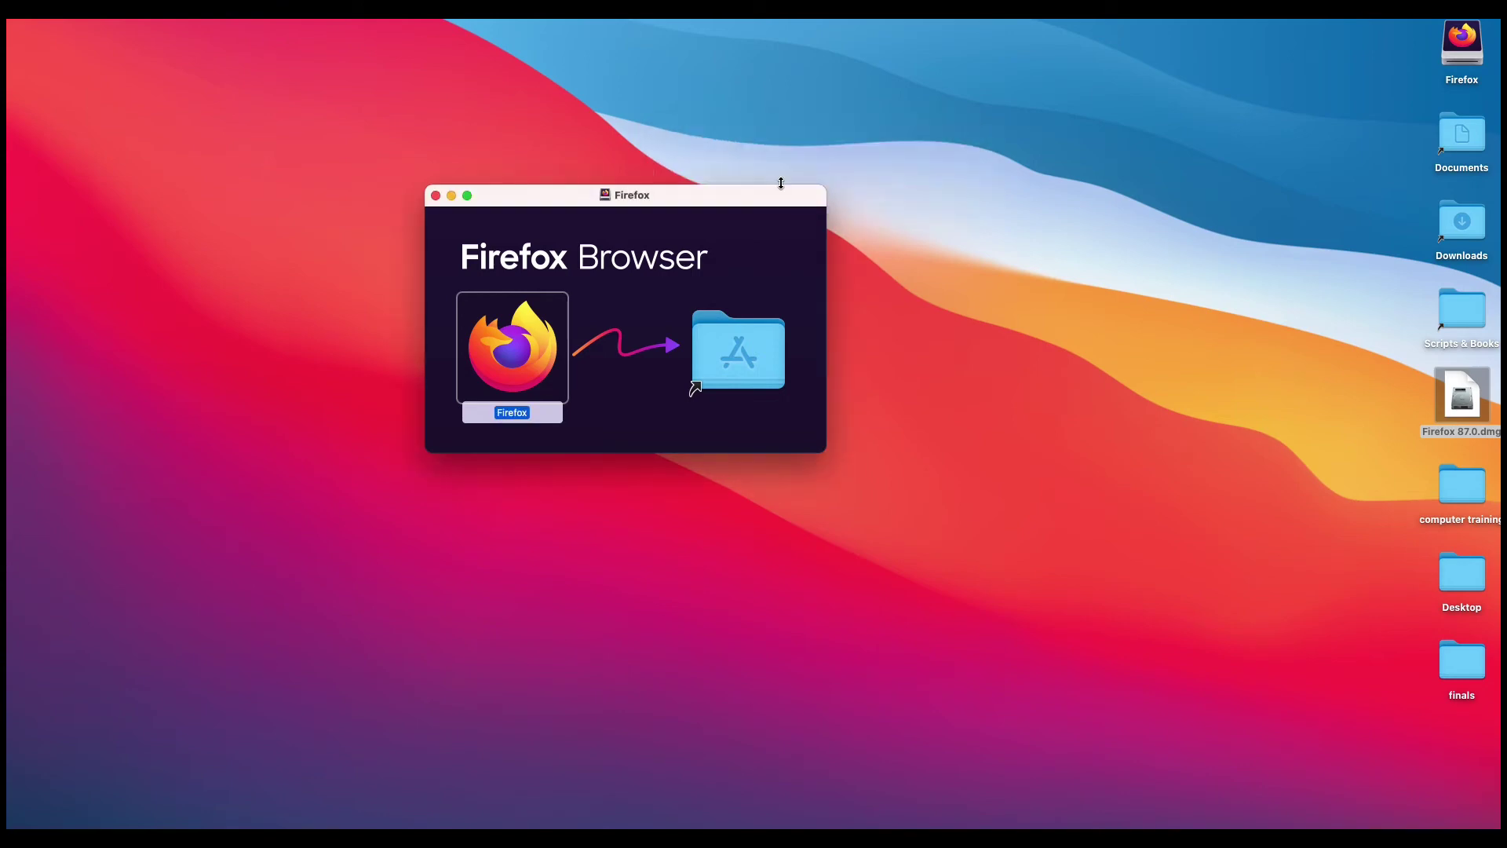
{"action": "double_click", "coordinate": [740, 351]}
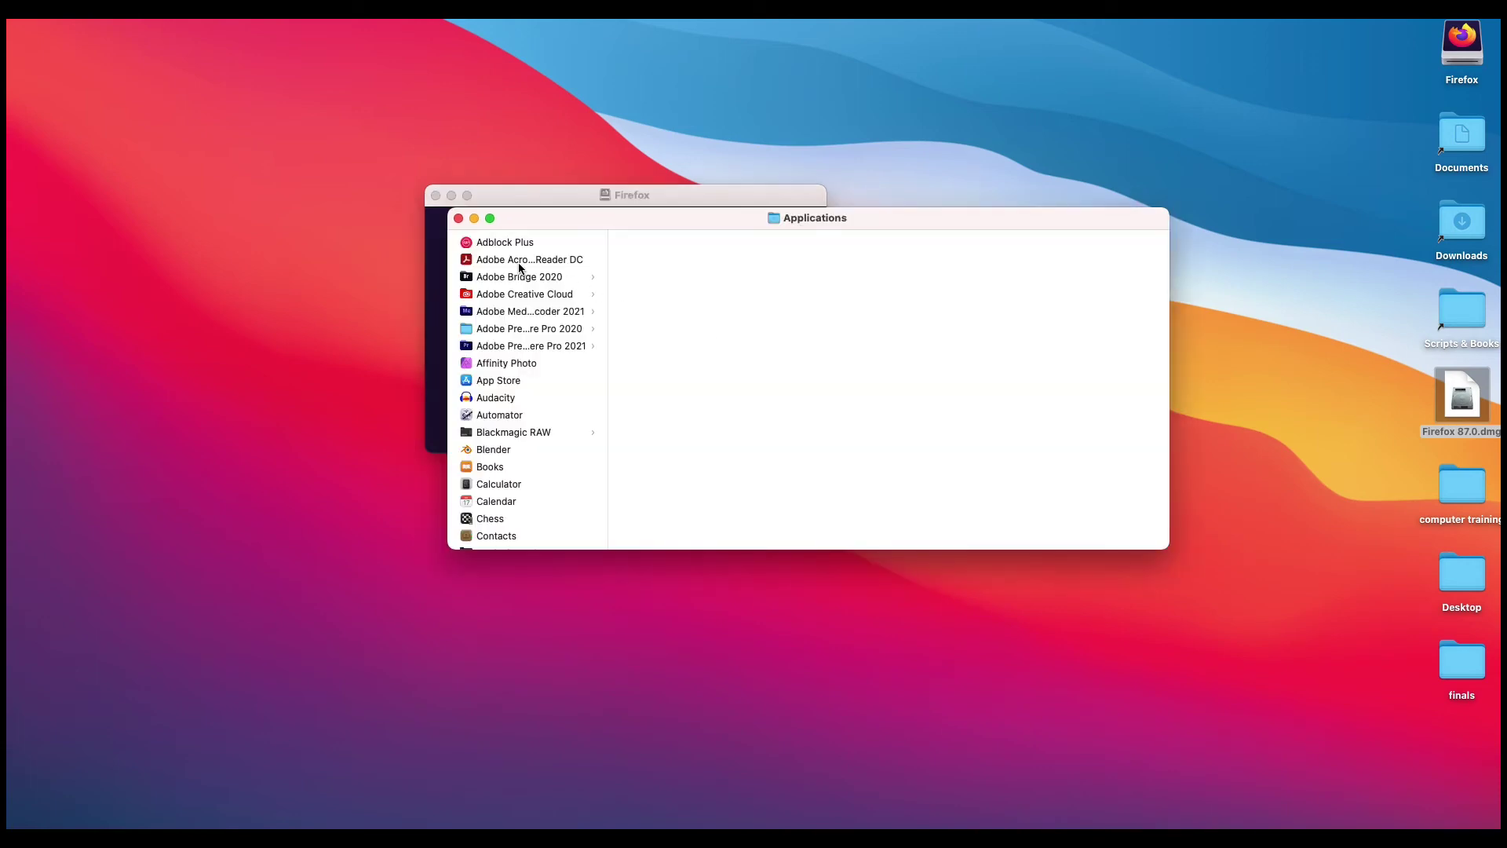
Confirm Firefox is in Applications, drag it onto the Dock, and close the Applications window
{"action": "scroll", "coordinate": [492, 434], "scroll_direction": "down", "scroll_amount": 5}
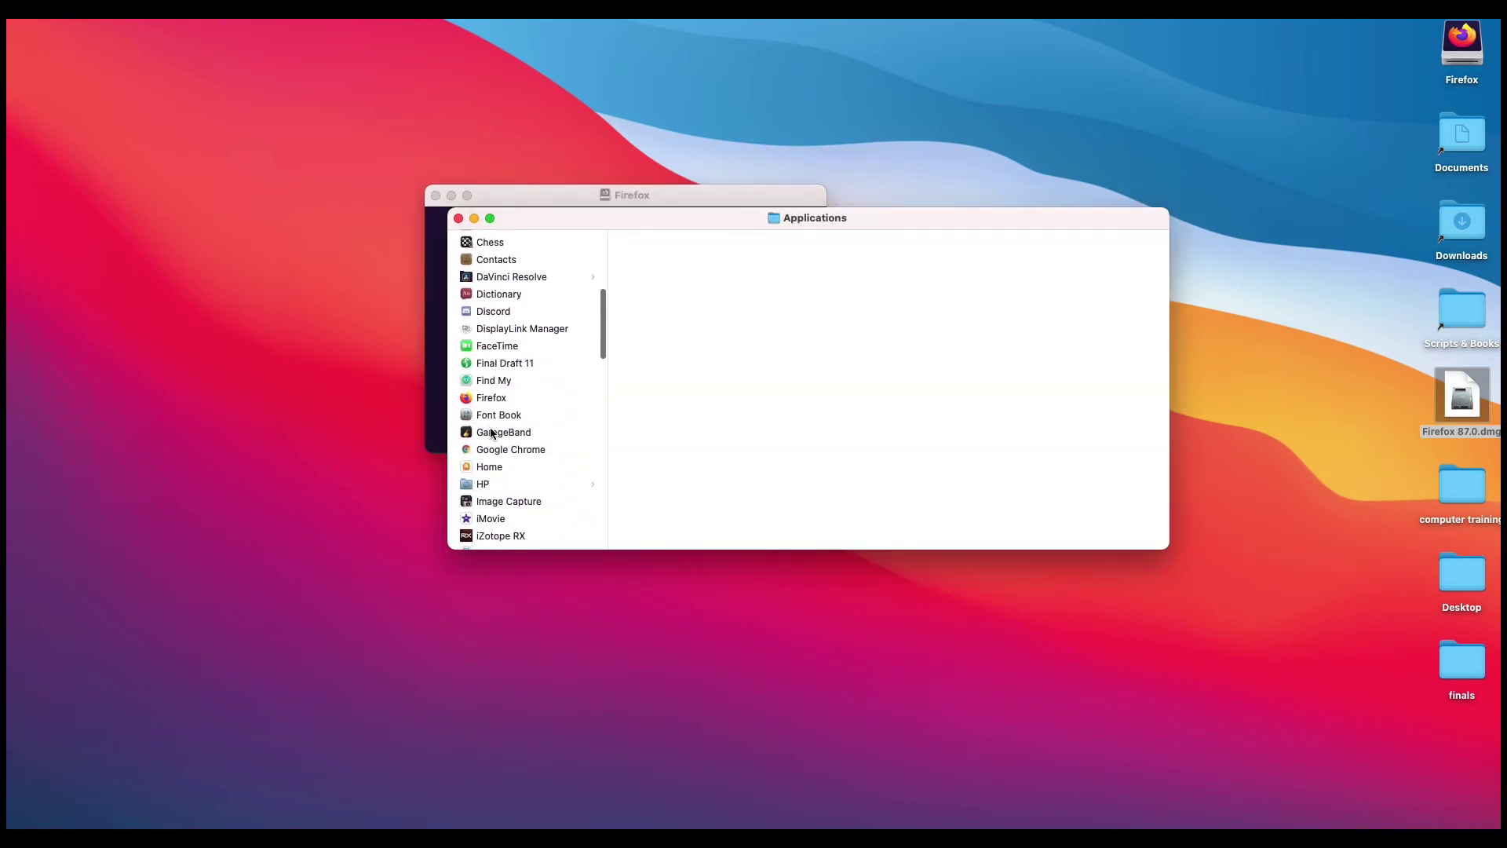
{"action": "scroll", "coordinate": [492, 434], "scroll_direction": "up", "scroll_amount": 1}
{"action": "left_click", "coordinate": [491, 411]}
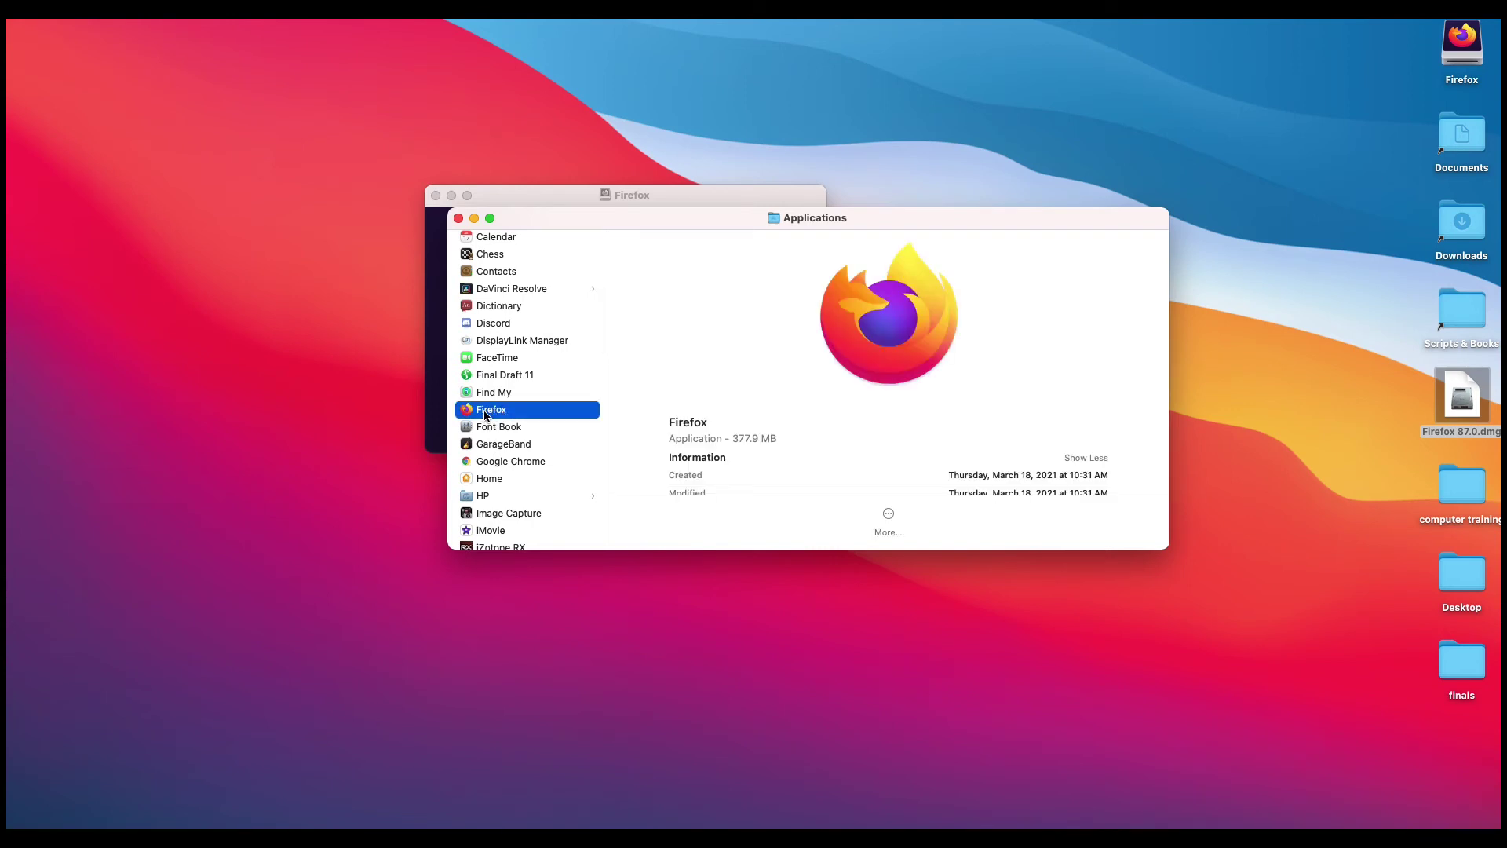
{"action": "mouse_move", "coordinate": [610, 809]}
{"action": "left_click_drag", "start_coordinate": [470, 414], "coordinate": [591, 810]}
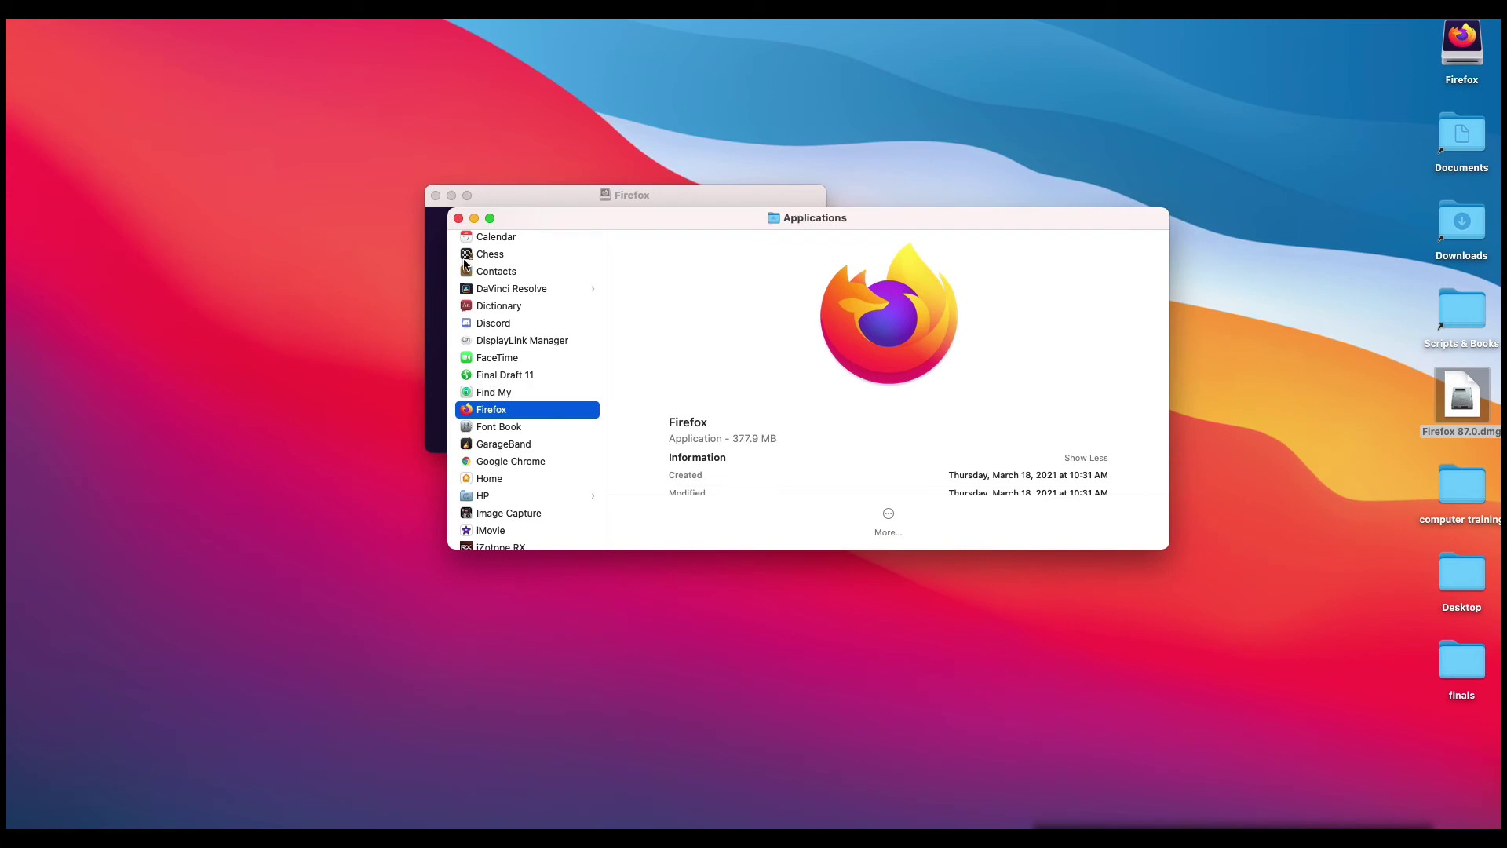
{"action": "left_click", "coordinate": [459, 219]}
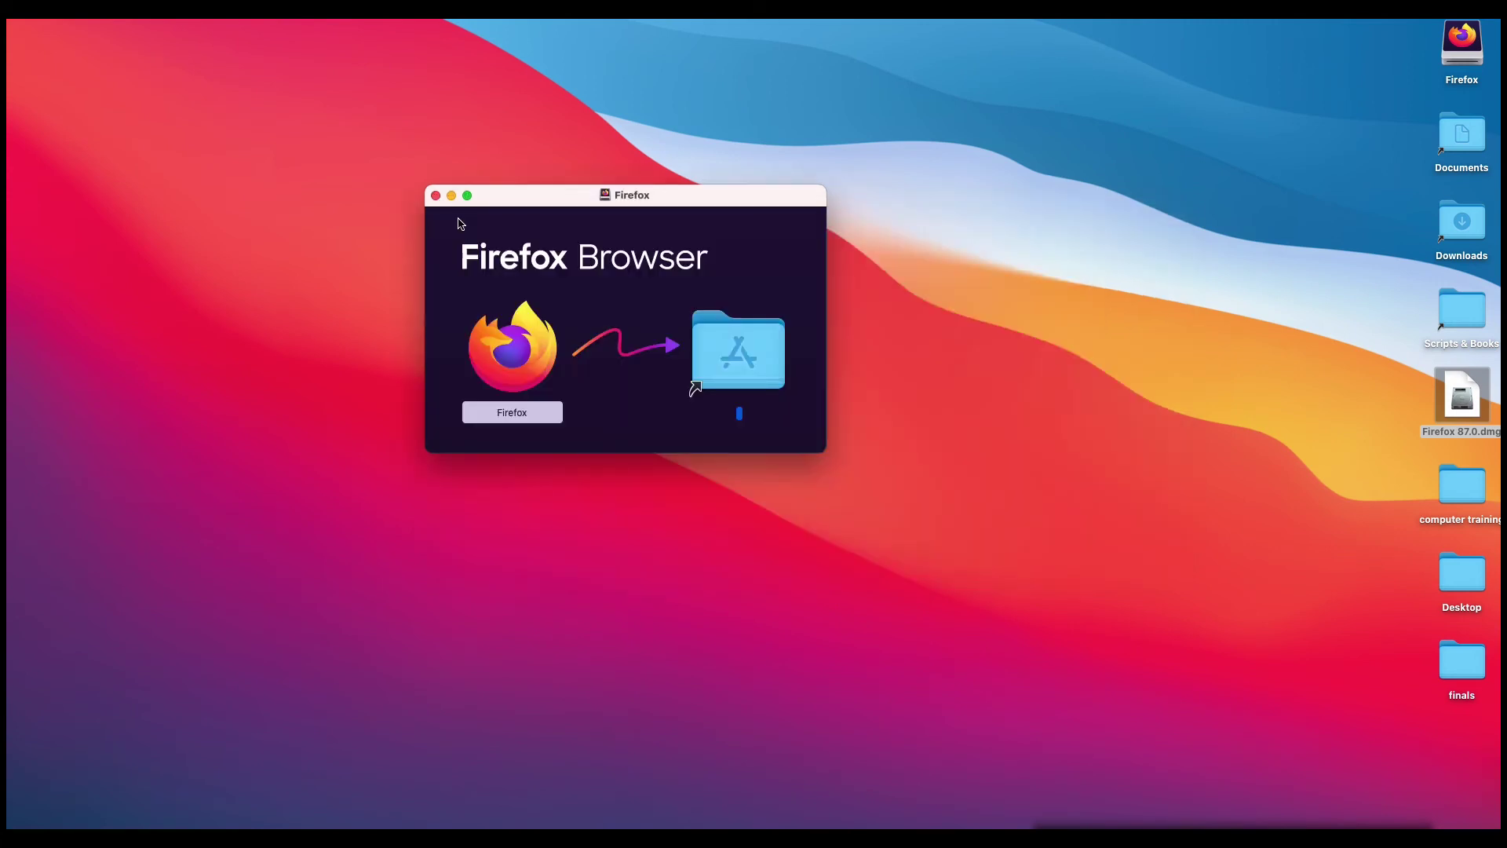
Close the installer window and eject the mounted Firefox volume by dragging it to the Trash
{"action": "left_click", "coordinate": [435, 195]}
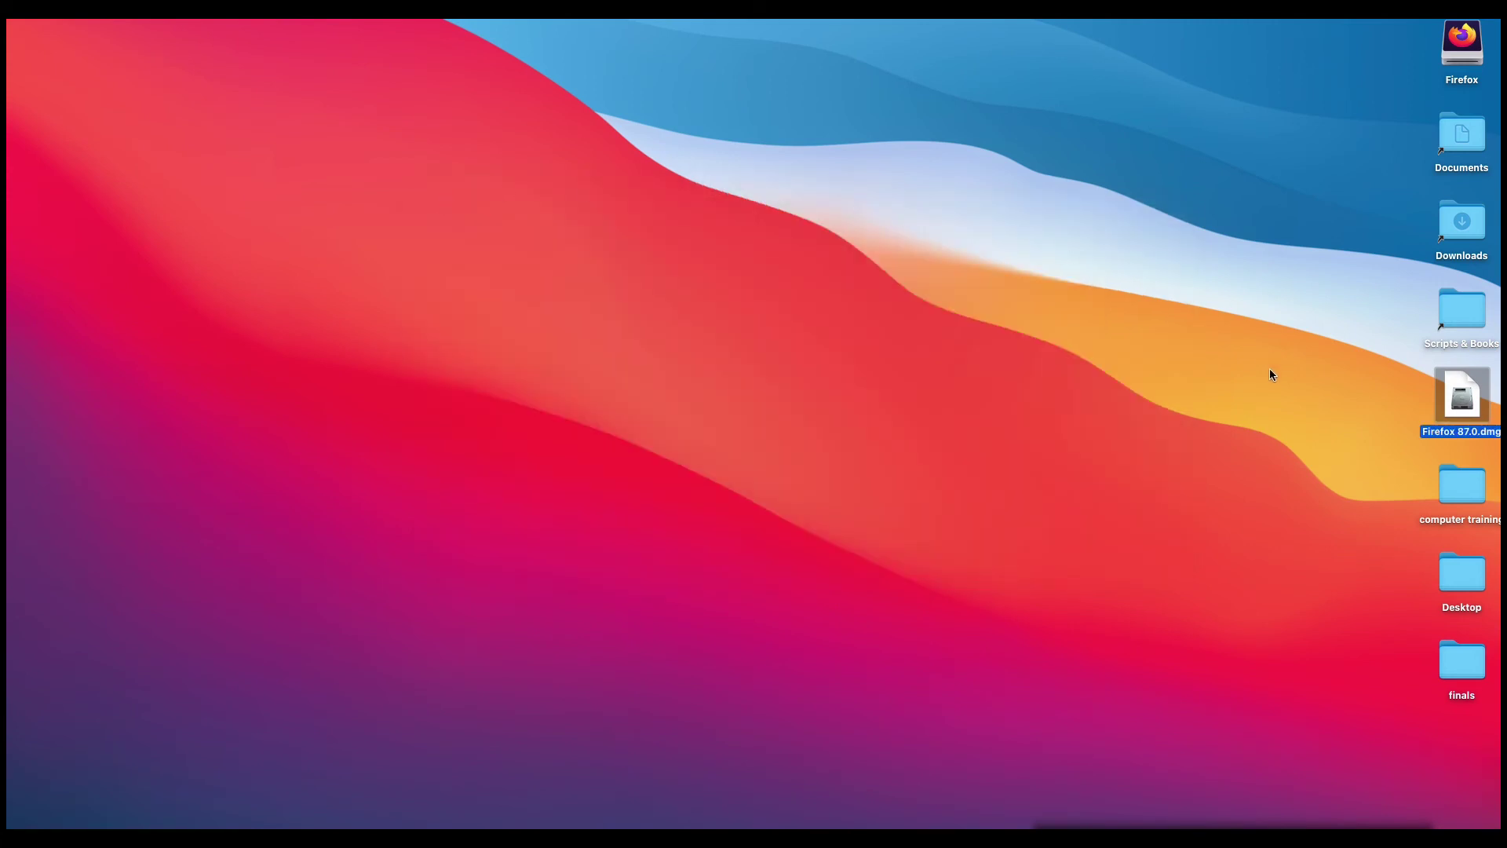
{"action": "left_click", "coordinate": [1459, 48]}
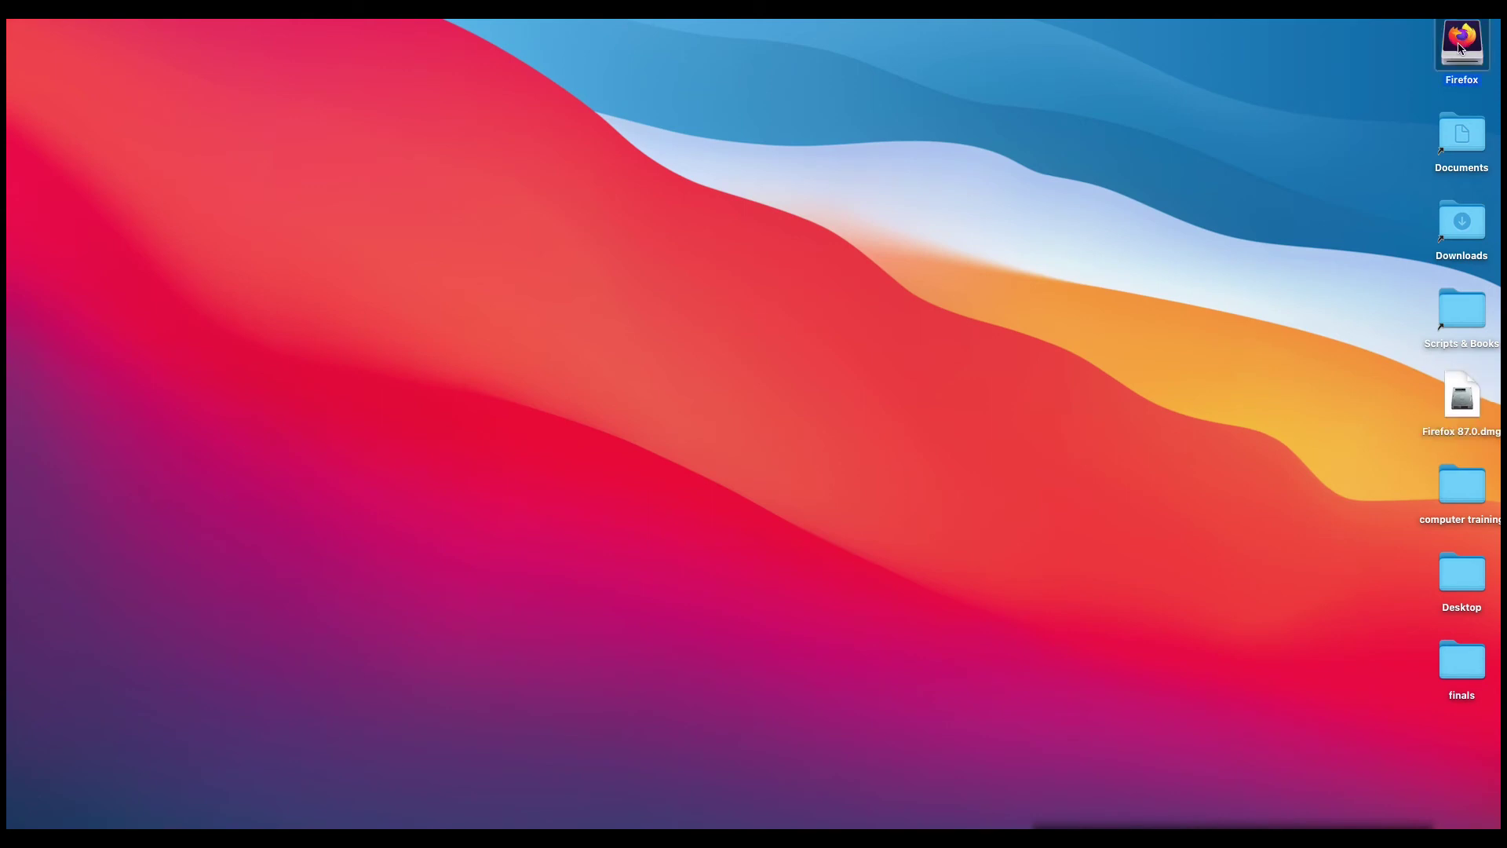
{"action": "left_click_drag", "start_coordinate": [1459, 48], "coordinate": [1443, 824]}
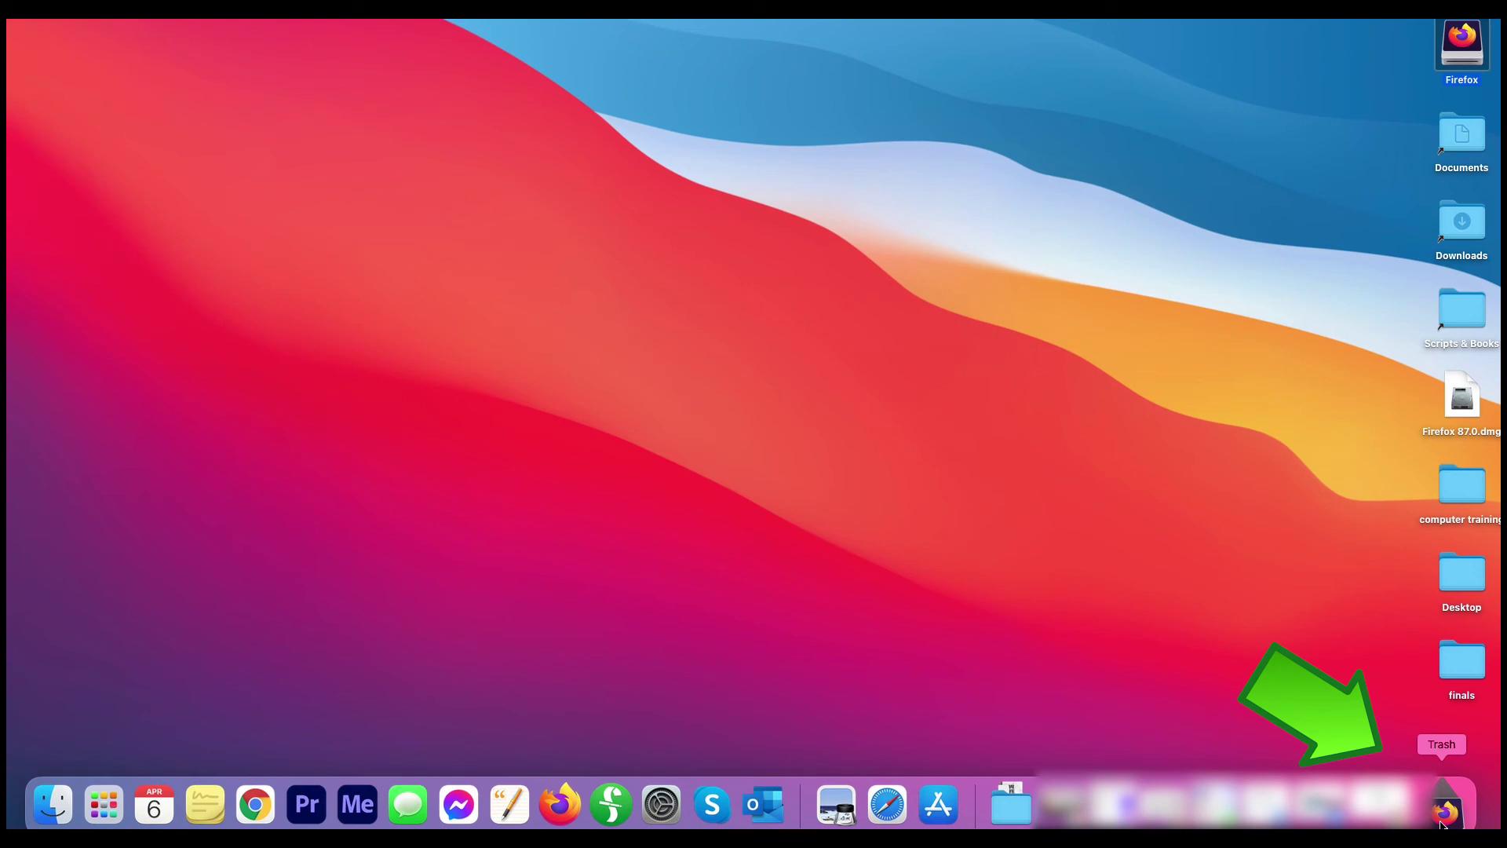
{"action": "left_click_drag", "start_coordinate": [1443, 825], "coordinate": [1443, 823]}
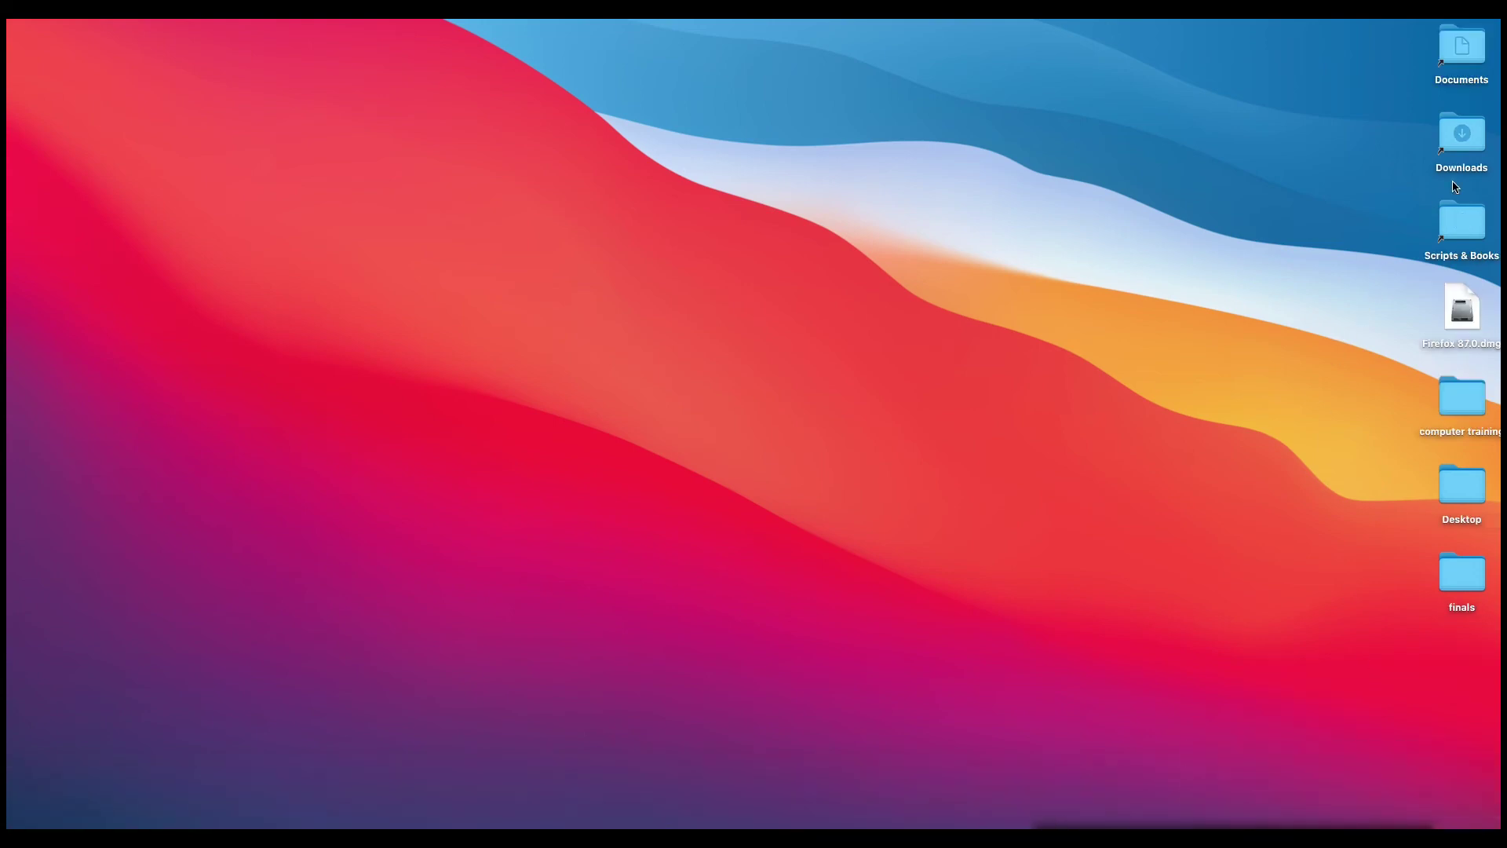
Move Firefox 87.0.dmg to the Trash and permanently empty the Trash
{"action": "left_click", "coordinate": [1463, 317]}
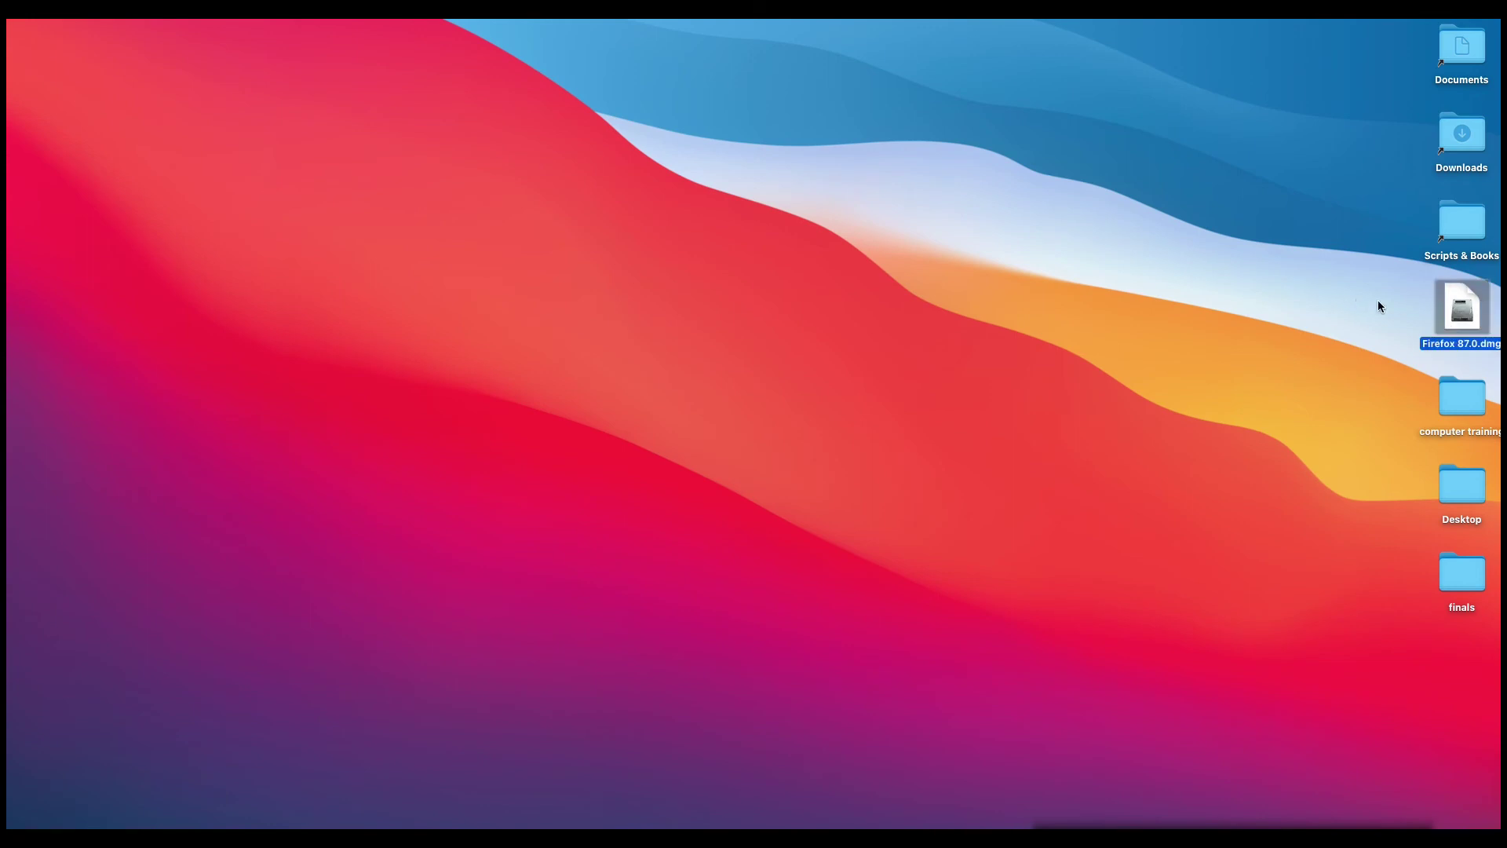
{"action": "left_click_drag", "start_coordinate": [1463, 306], "coordinate": [1447, 809]}
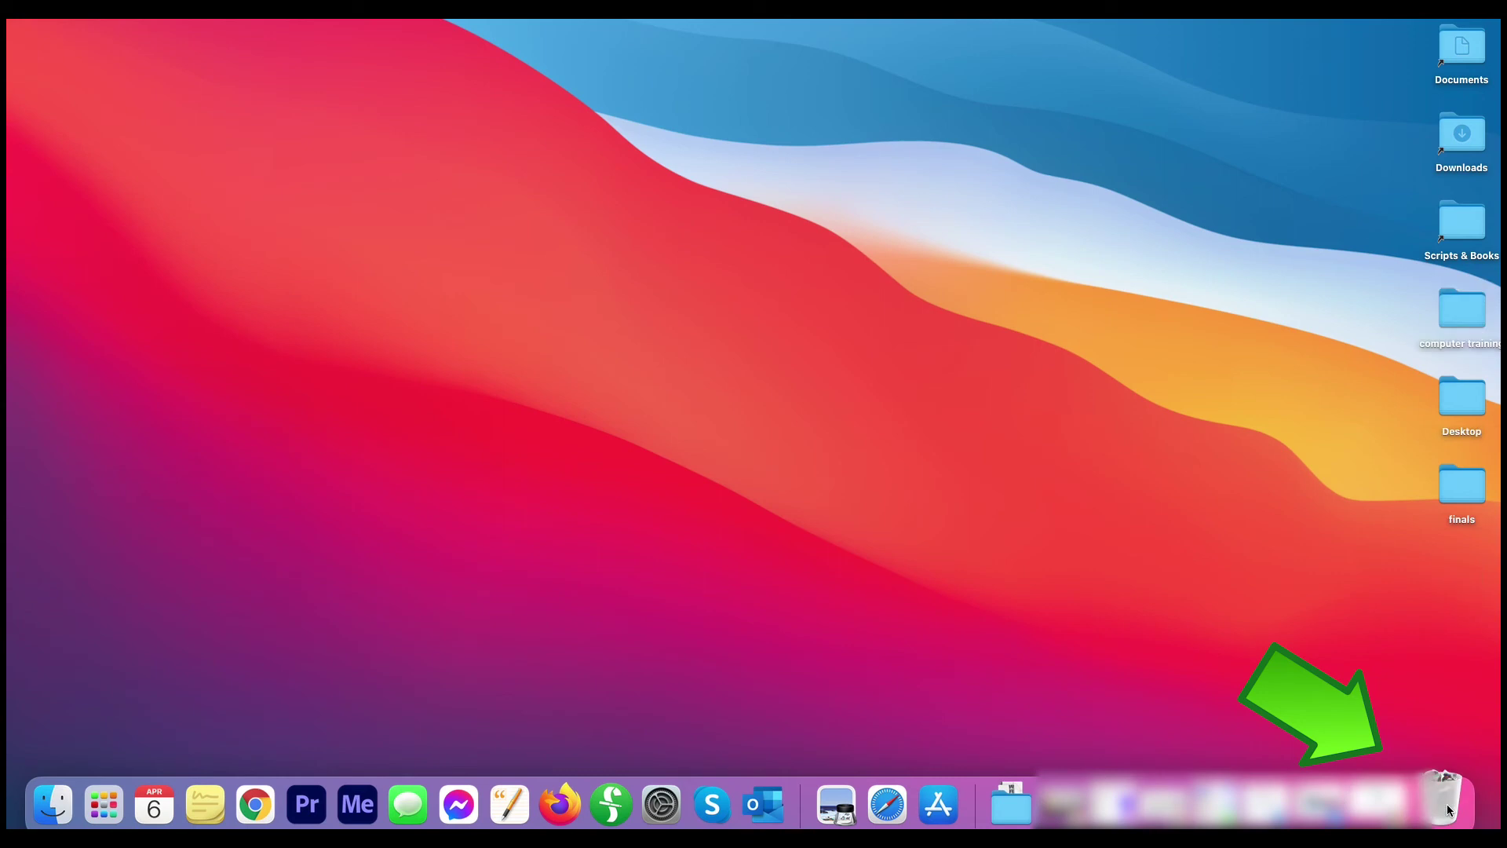
{"action": "right_click", "coordinate": [1447, 808]}
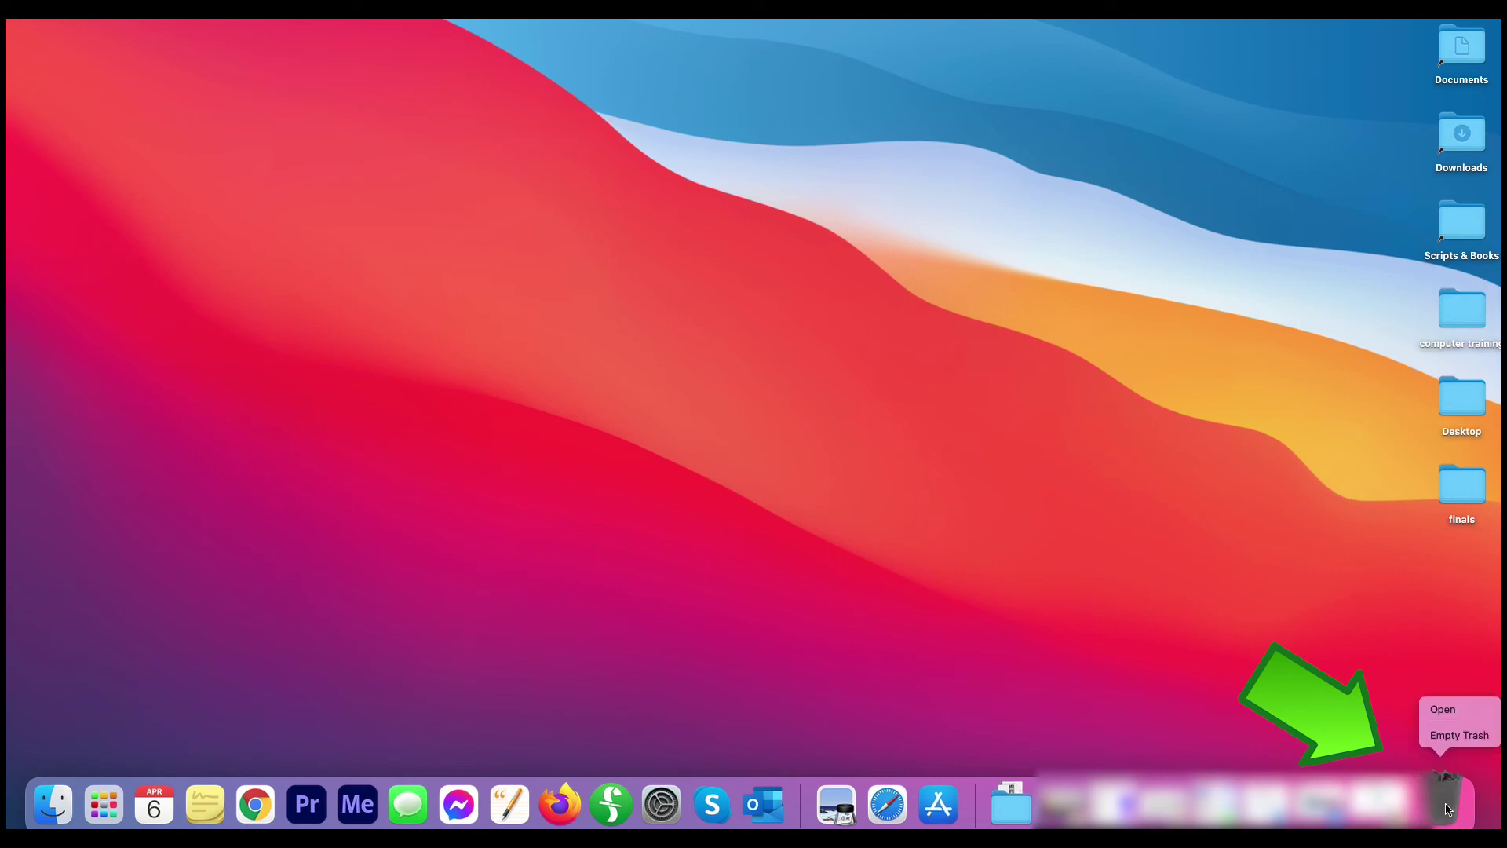
{"action": "left_click", "coordinate": [1449, 736]}
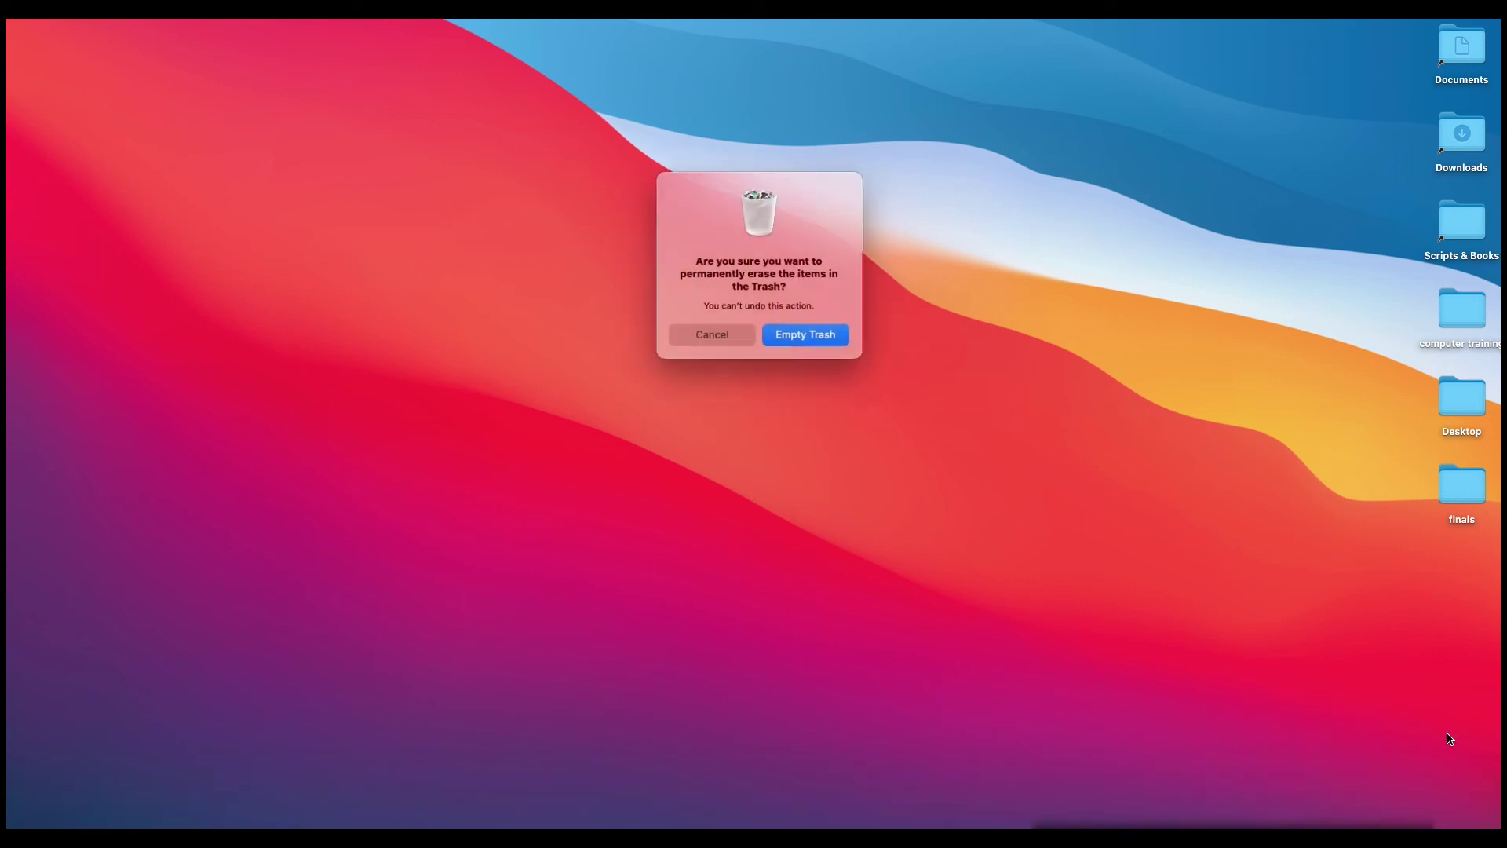
{"action": "left_click", "coordinate": [809, 336]}
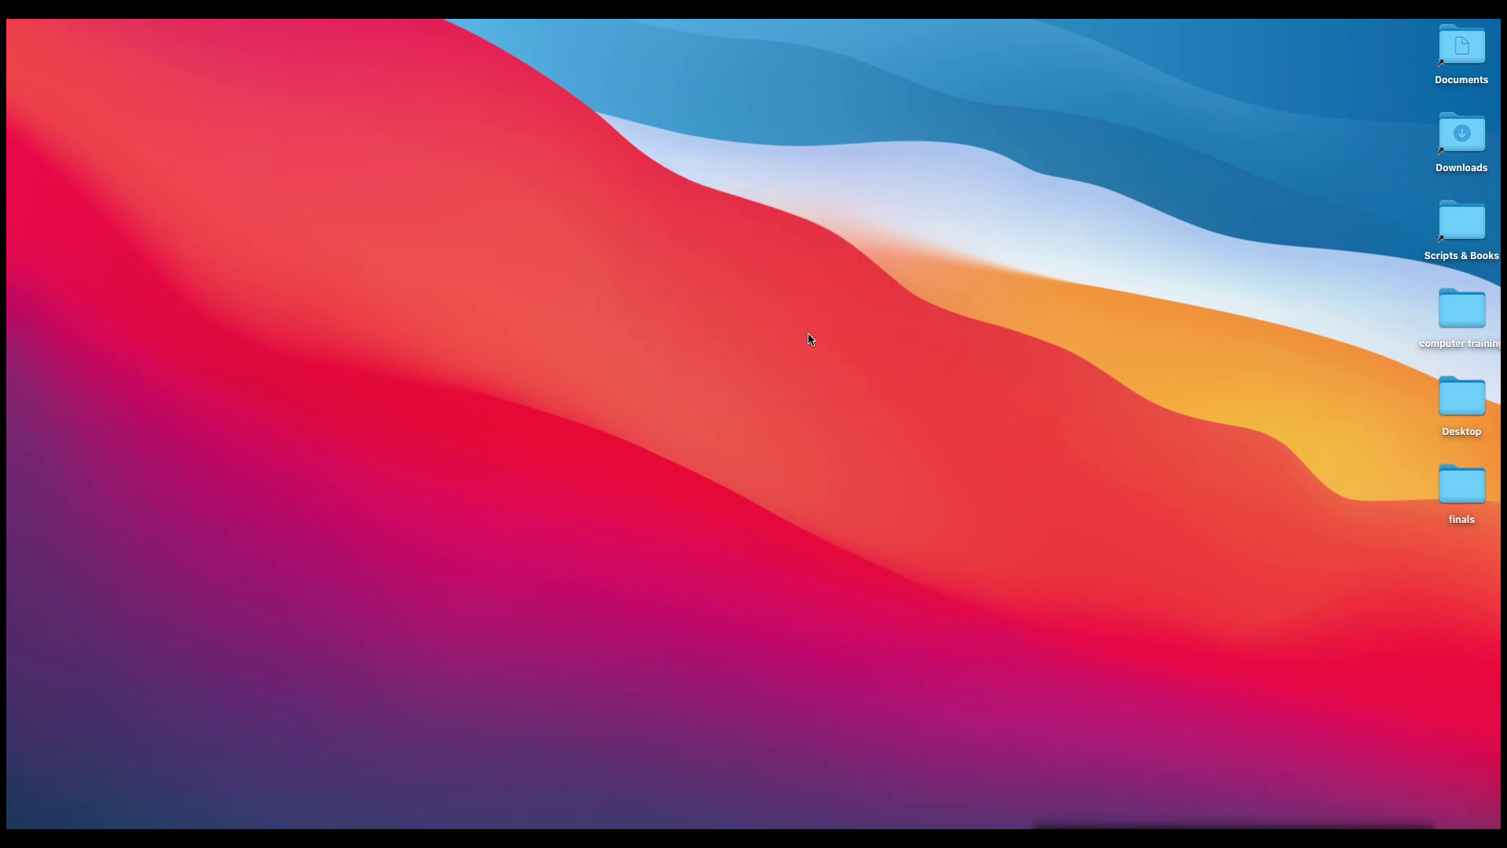
Launch Firefox from the Dock, allow it past the Internet warning, and choose Not now for default browser
{"action": "mouse_move", "coordinate": [585, 824]}
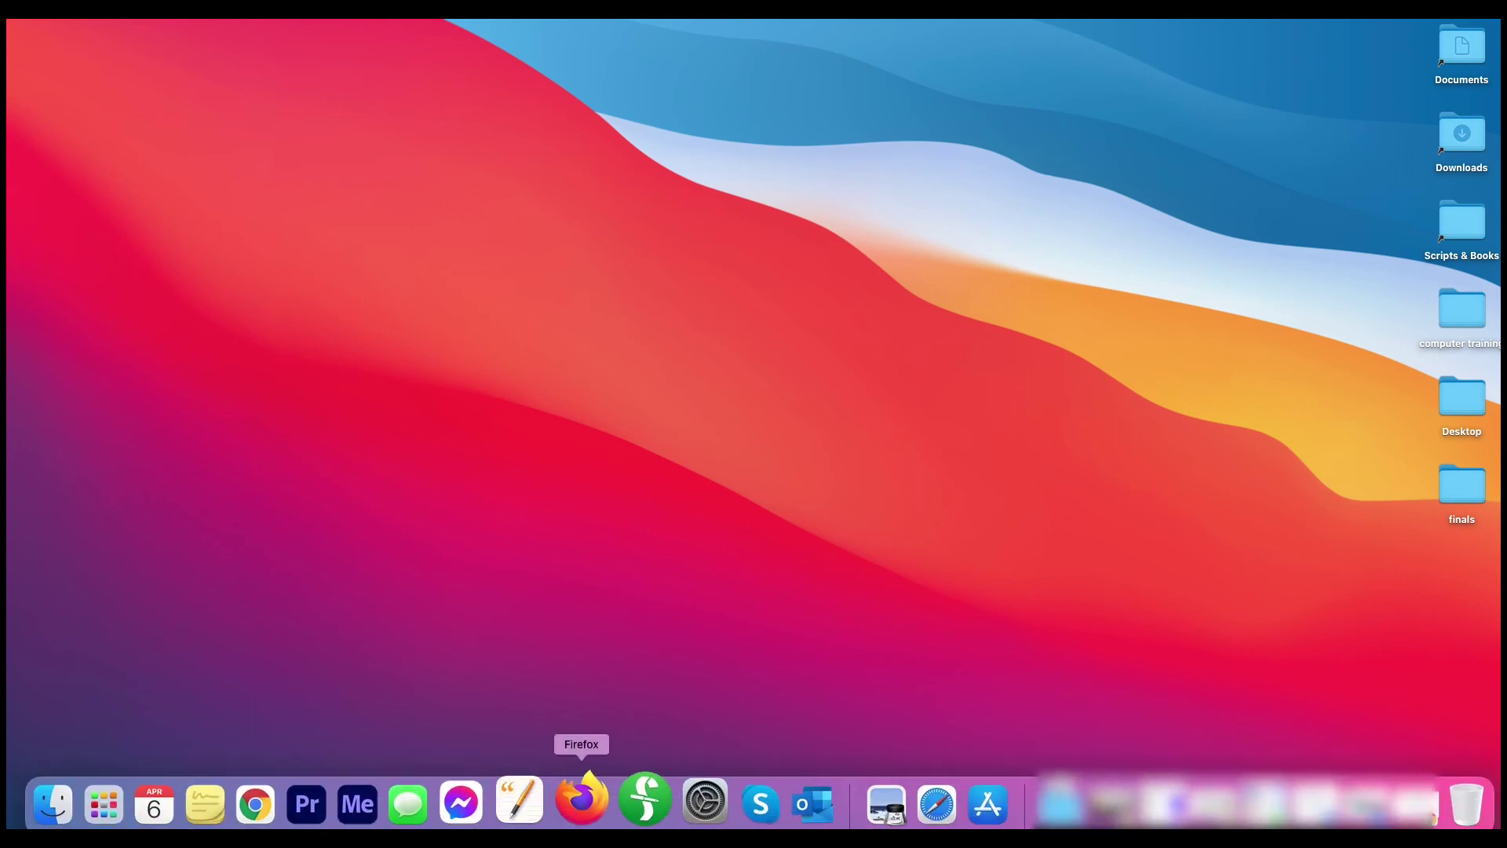
{"action": "left_click", "coordinate": [585, 800]}
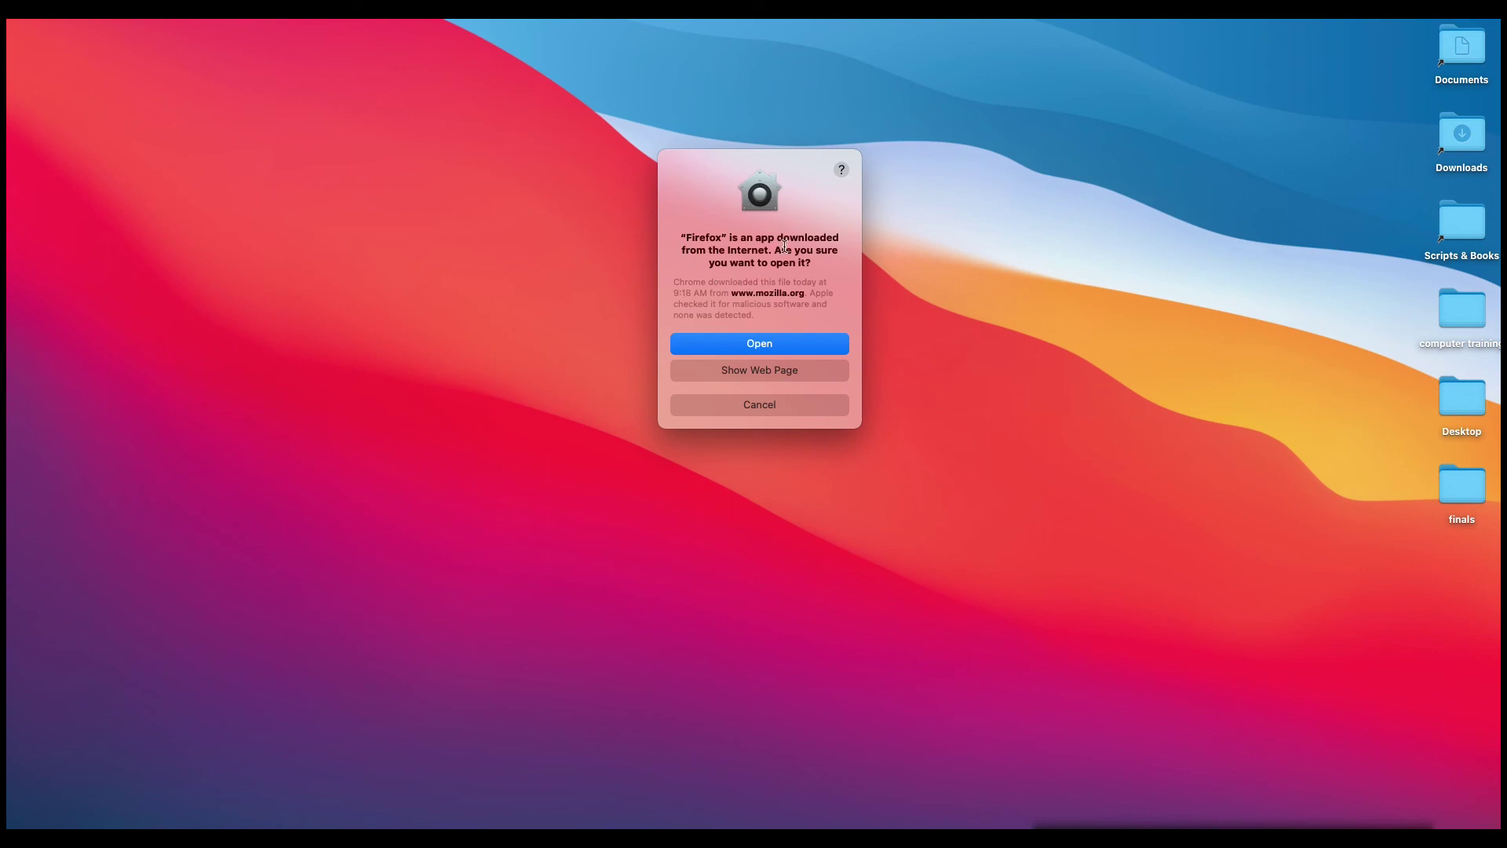
{"action": "left_click", "coordinate": [751, 346]}
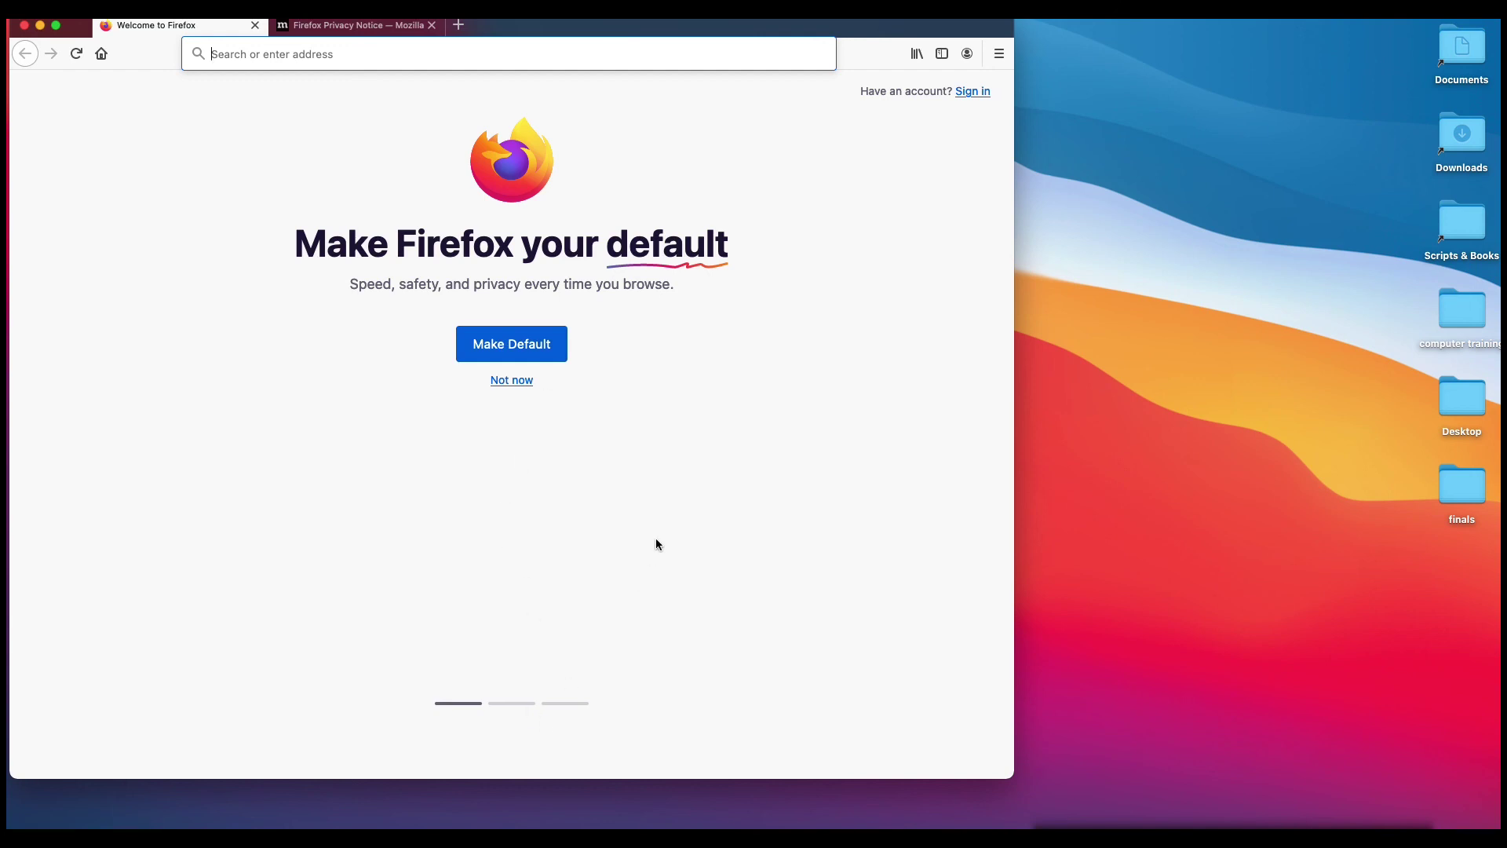
{"action": "left_click", "coordinate": [521, 384]}
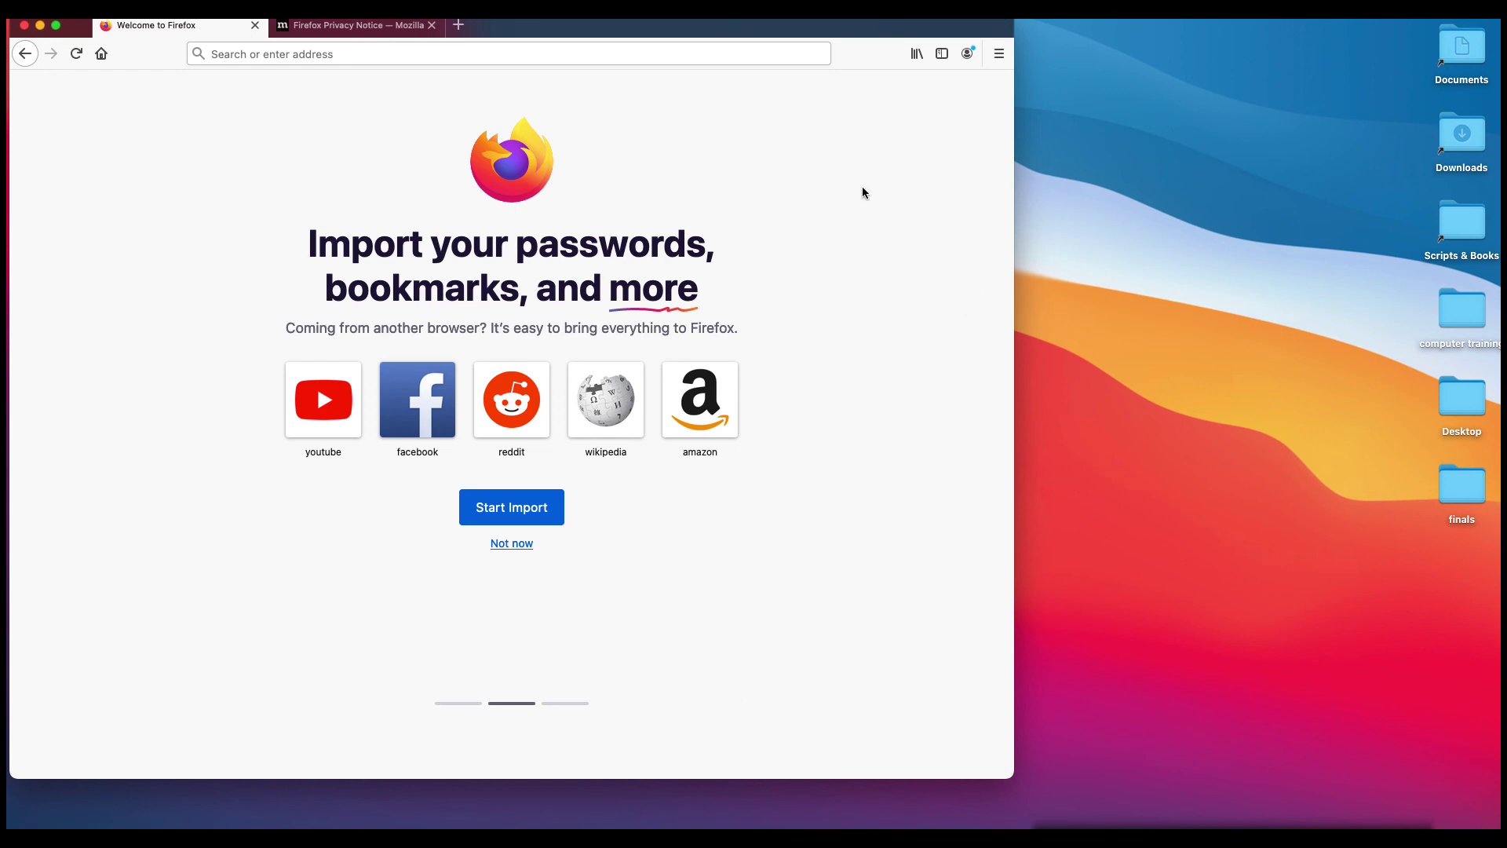
Close the Privacy Notice tab, load google.ca, and activate its search box
{"action": "left_click_drag", "start_coordinate": [733, 40], "coordinate": [832, 65]}
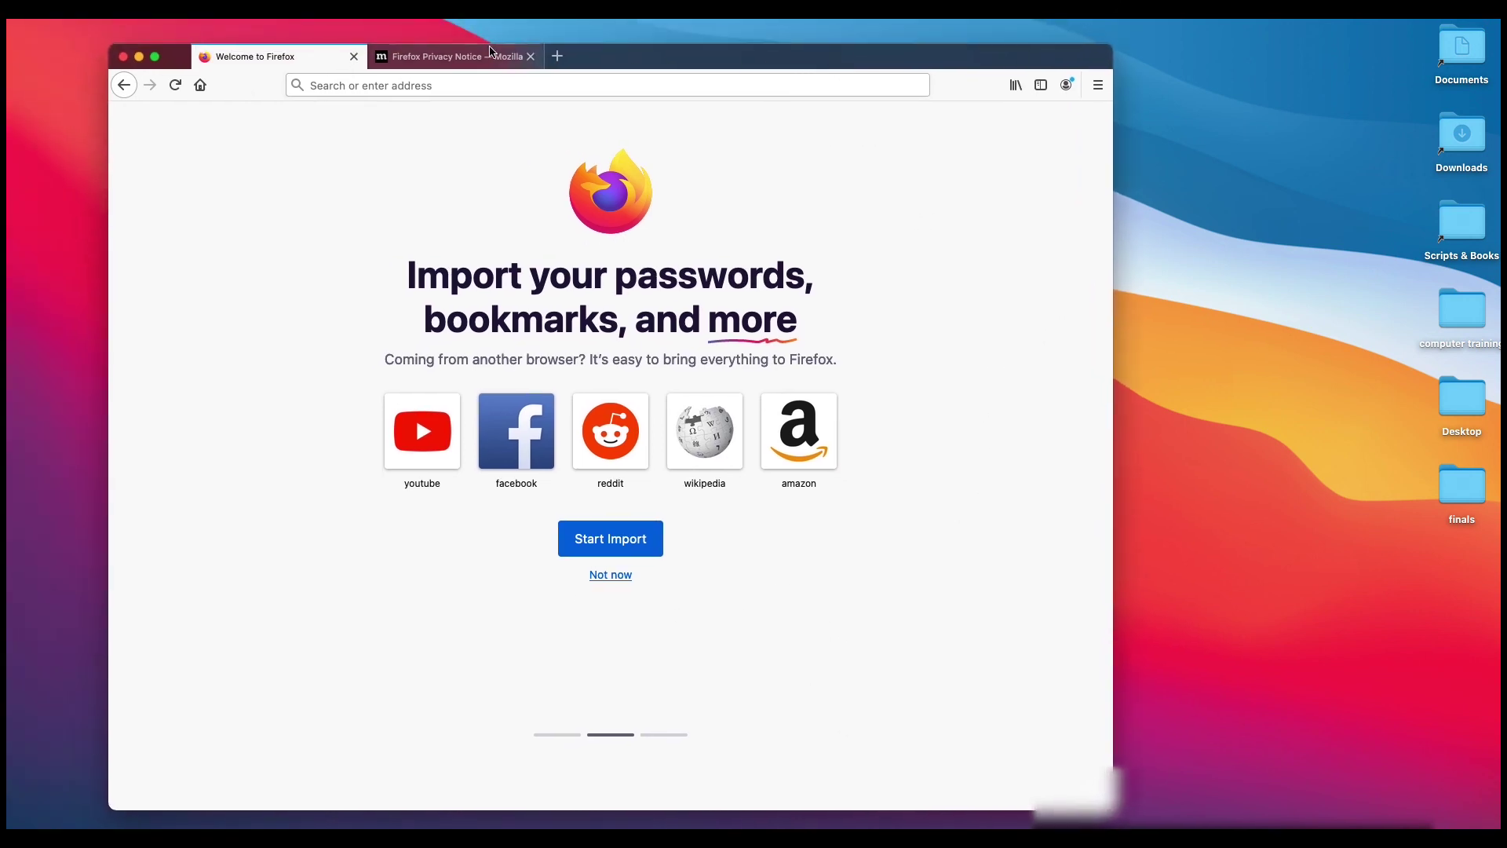
{"action": "left_click", "coordinate": [531, 55]}
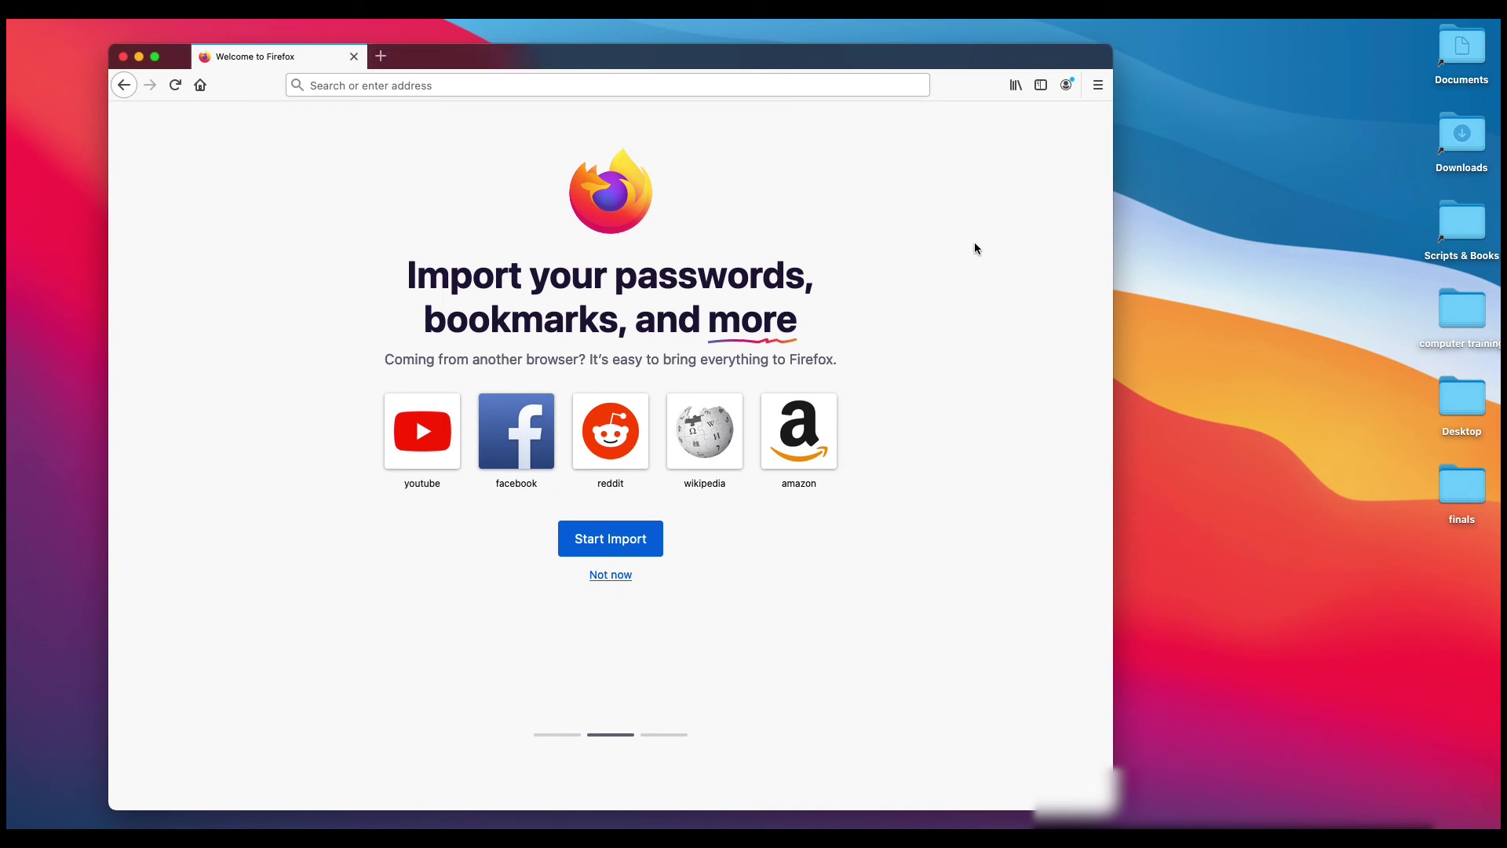
{"action": "left_click", "coordinate": [419, 88]}
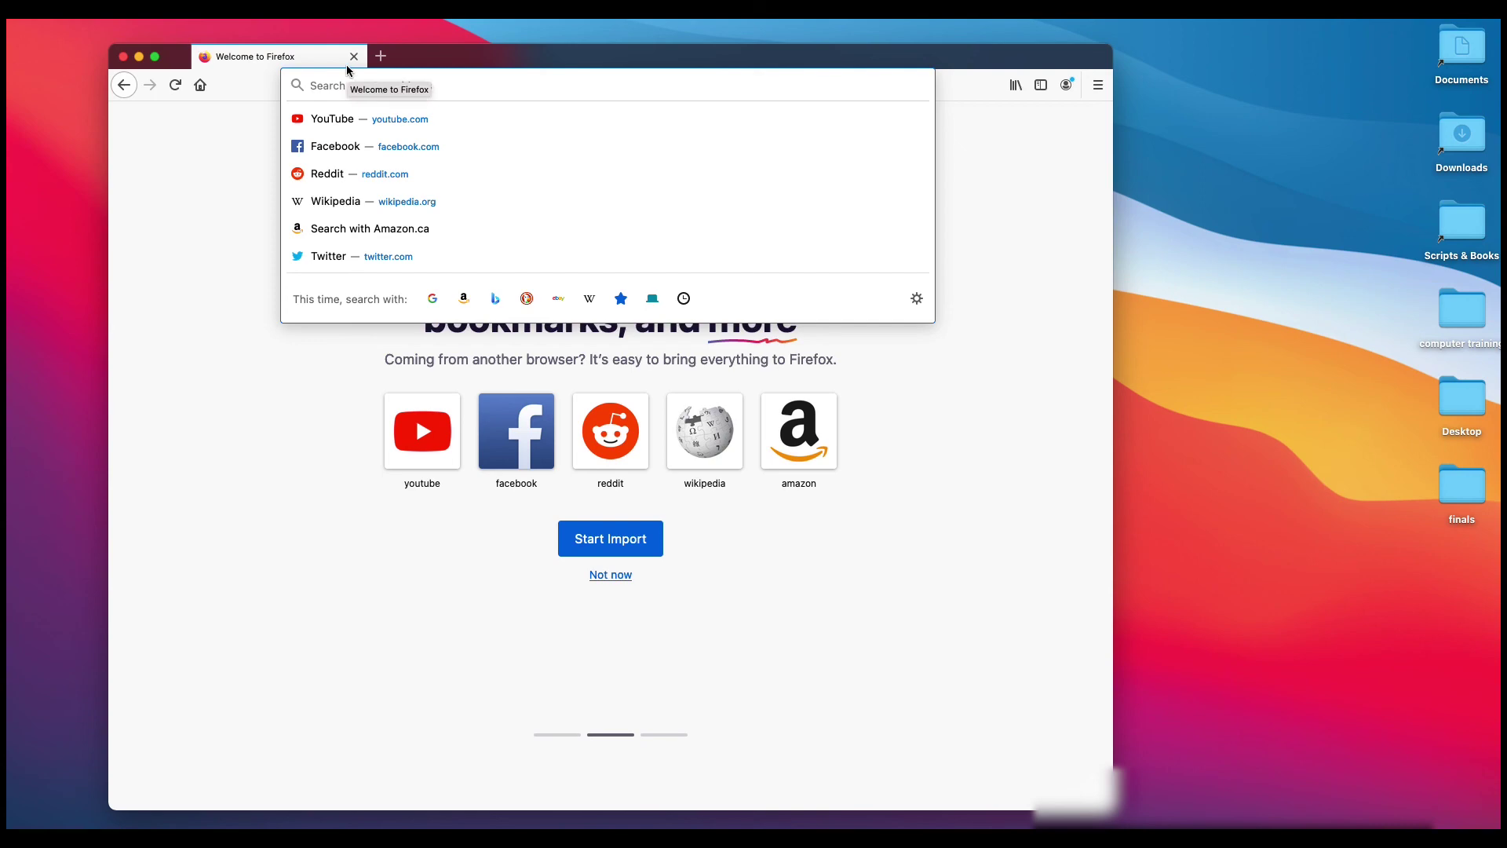
{"action": "type", "text": "google.ca"}
{"action": "key", "text": "Return"}
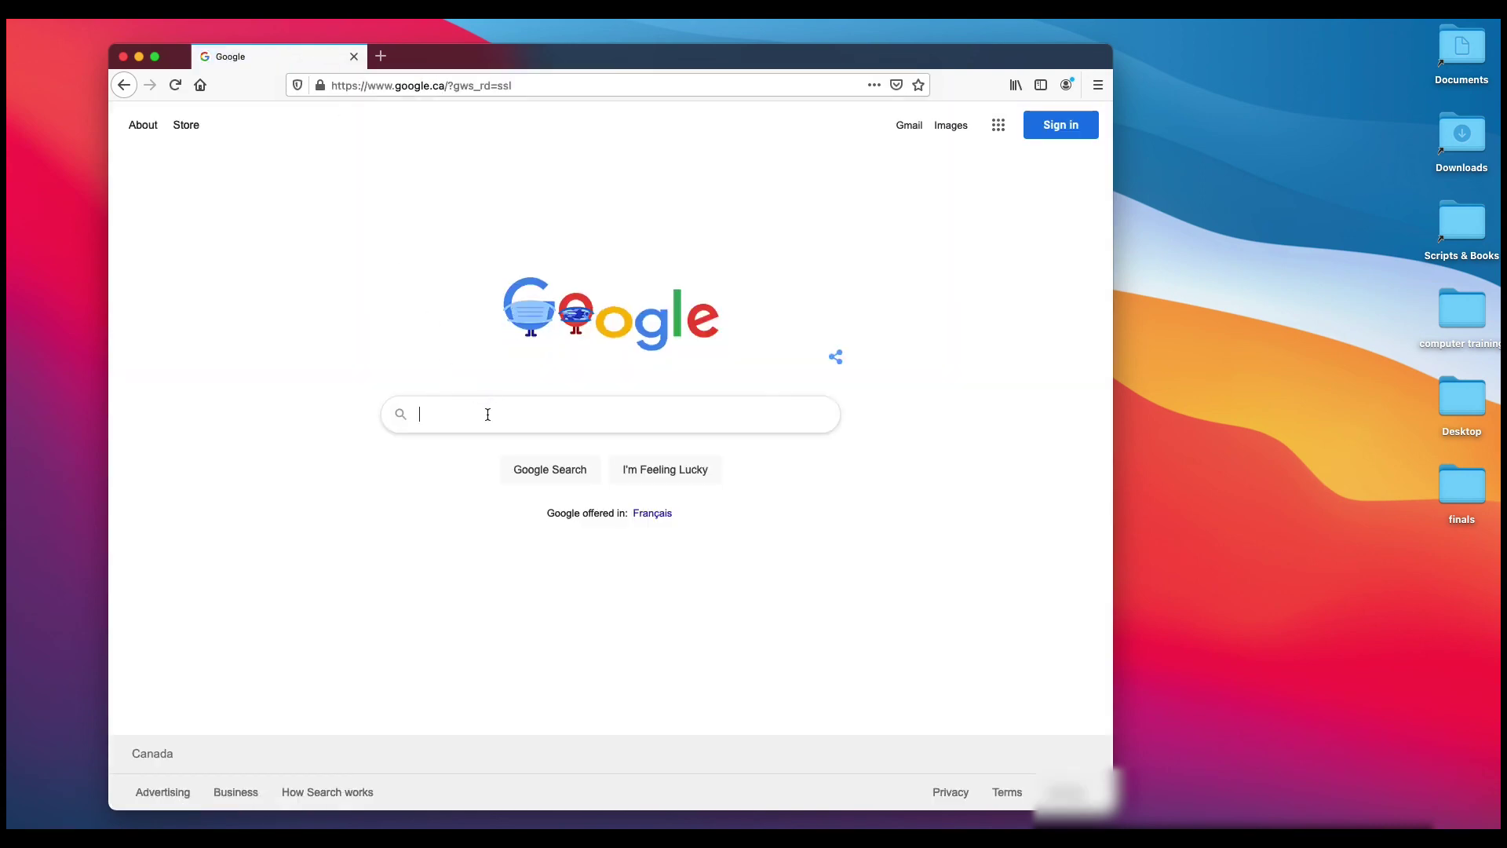
{"action": "left_click", "coordinate": [488, 414]}
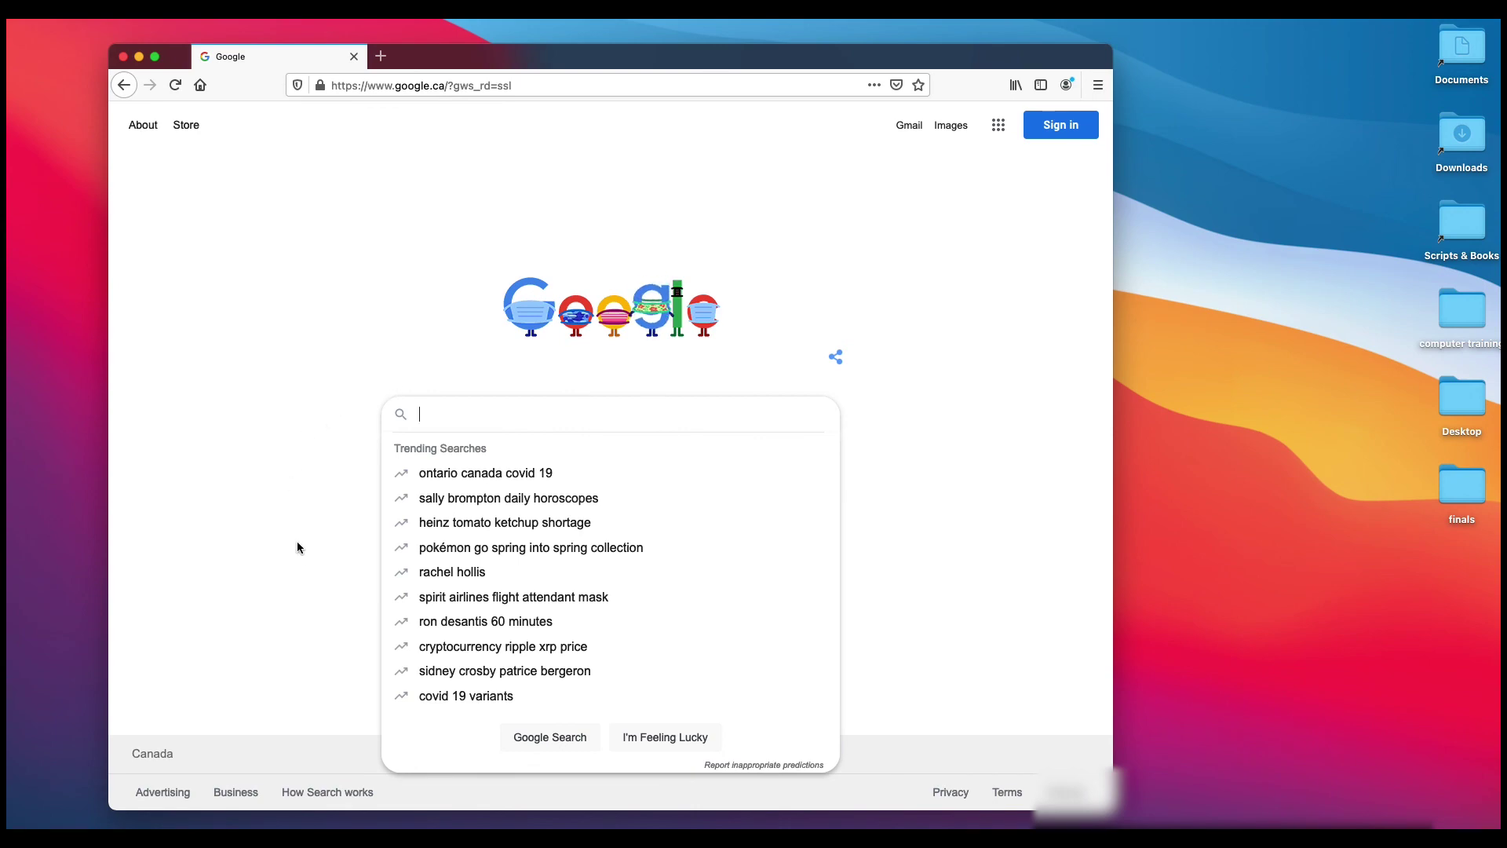